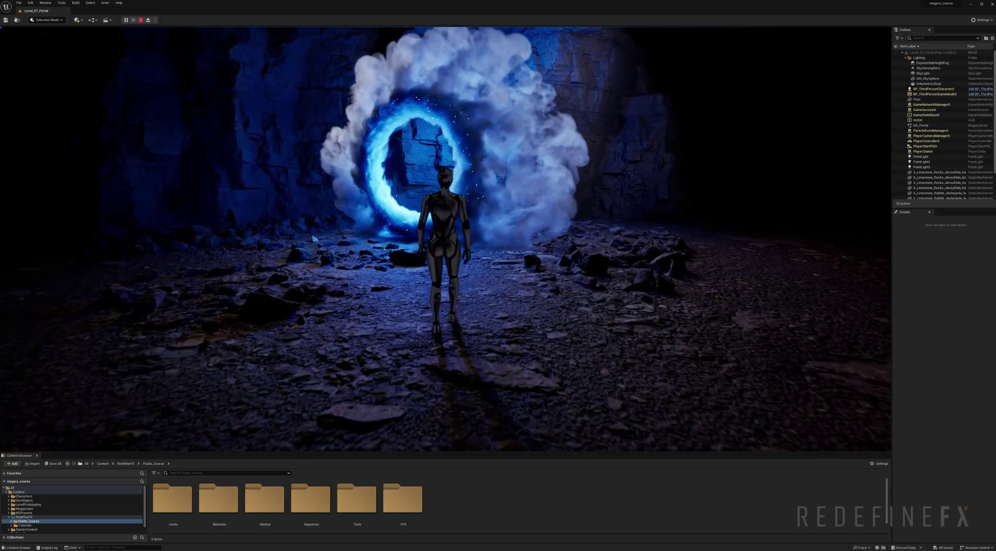
Playtest the level by walking the character around the glowing portal, and end the play session
key("w")
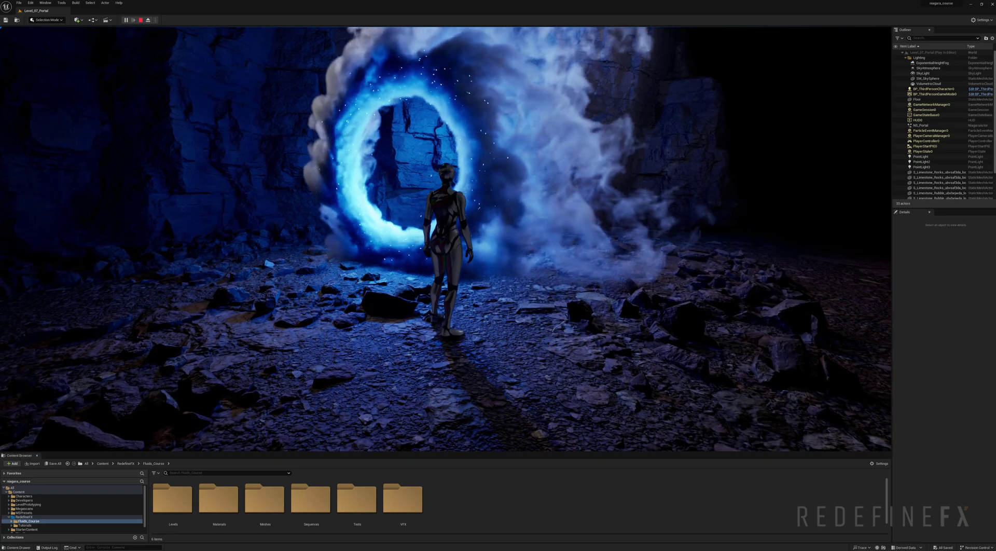
key("a")
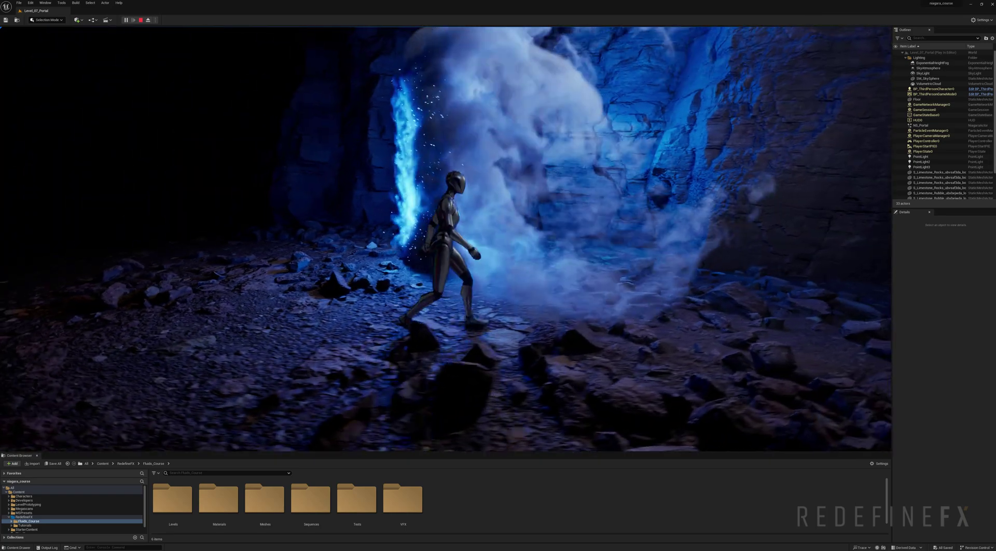
key("a")
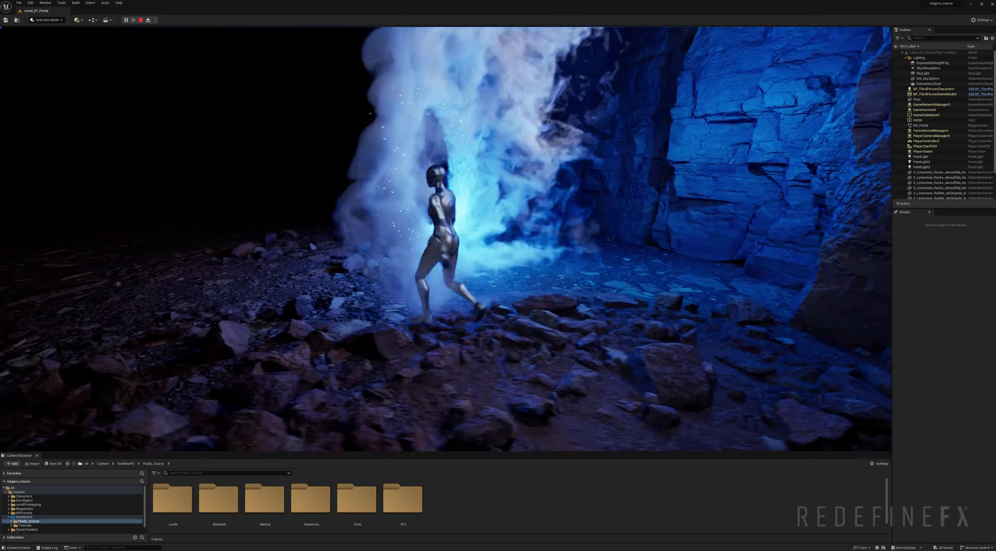
key("a")
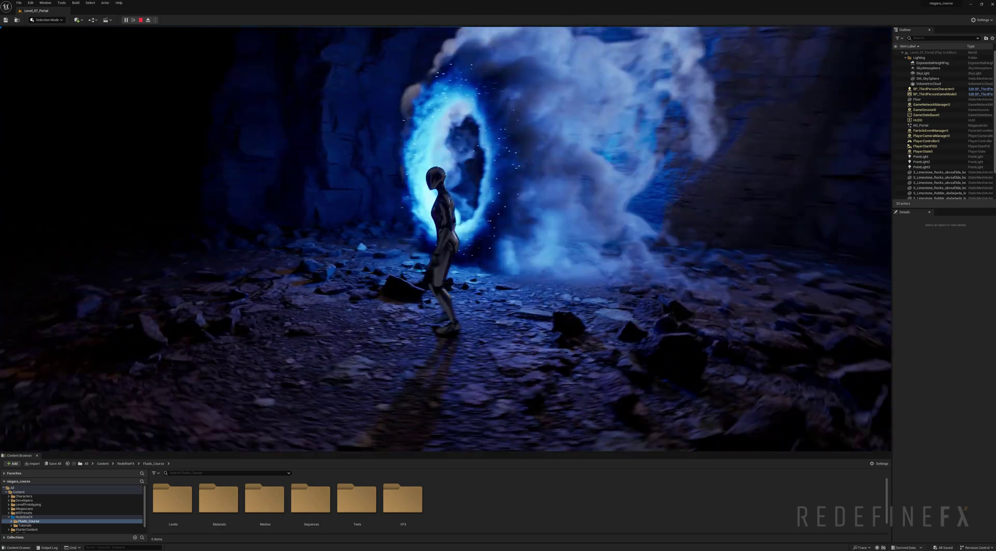
key("w")
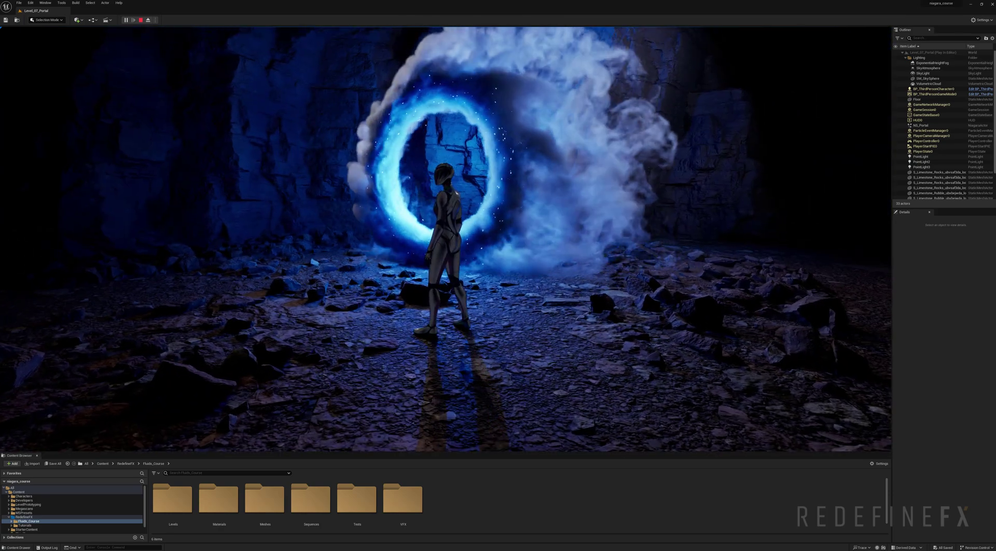
key("w")
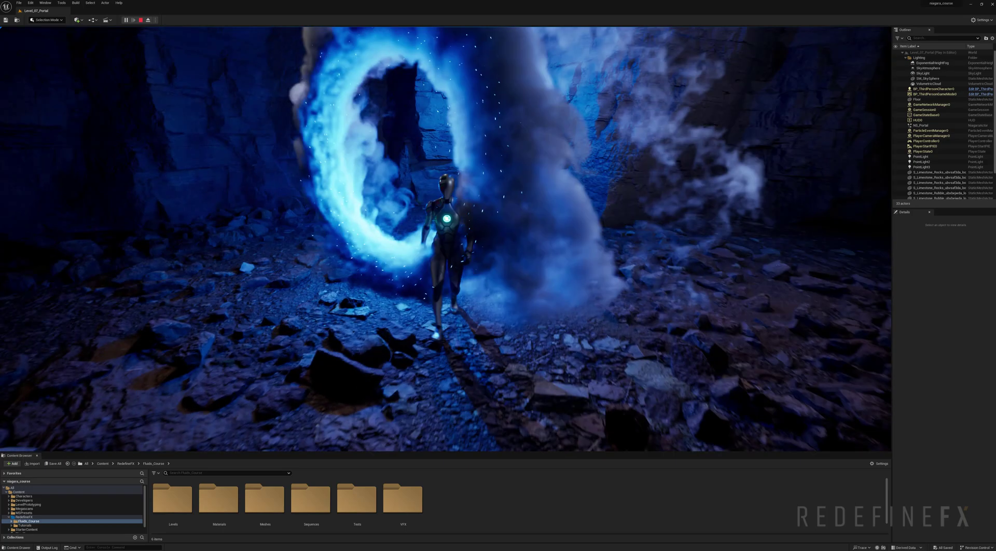
key("s")
key("a")
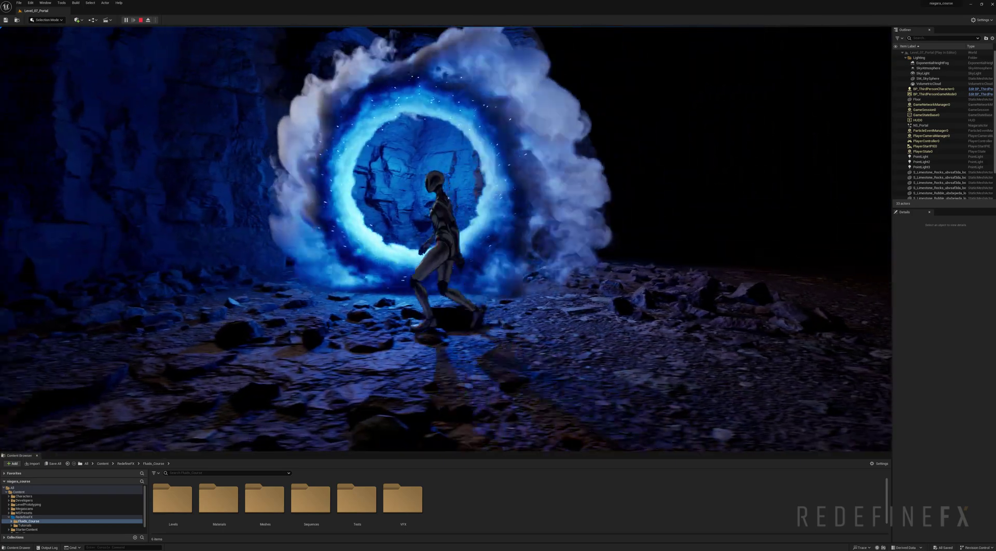
key("Escape")
Examine the portal's glowing ring, sparks and trailing smoke from the front, the side and close up in the level
key("w")
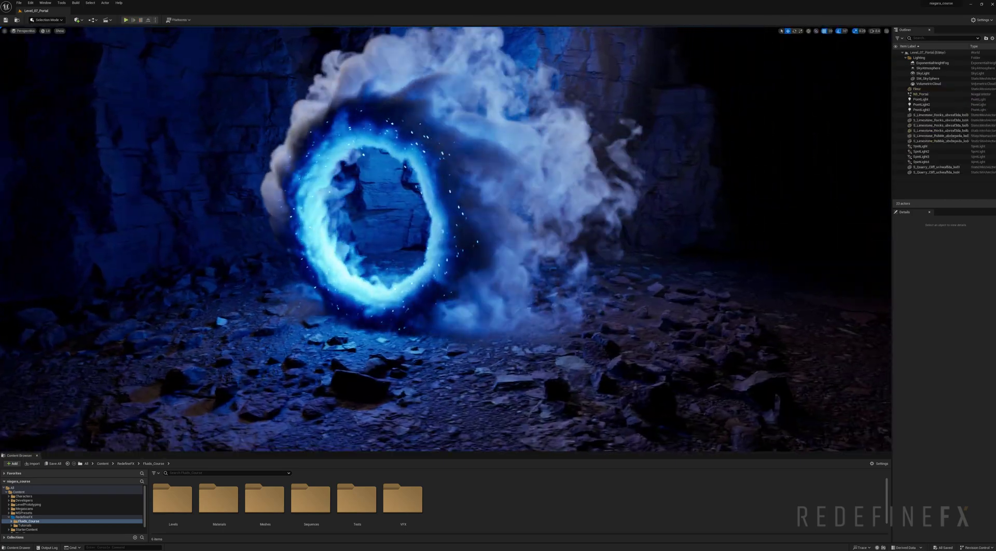
key("s")
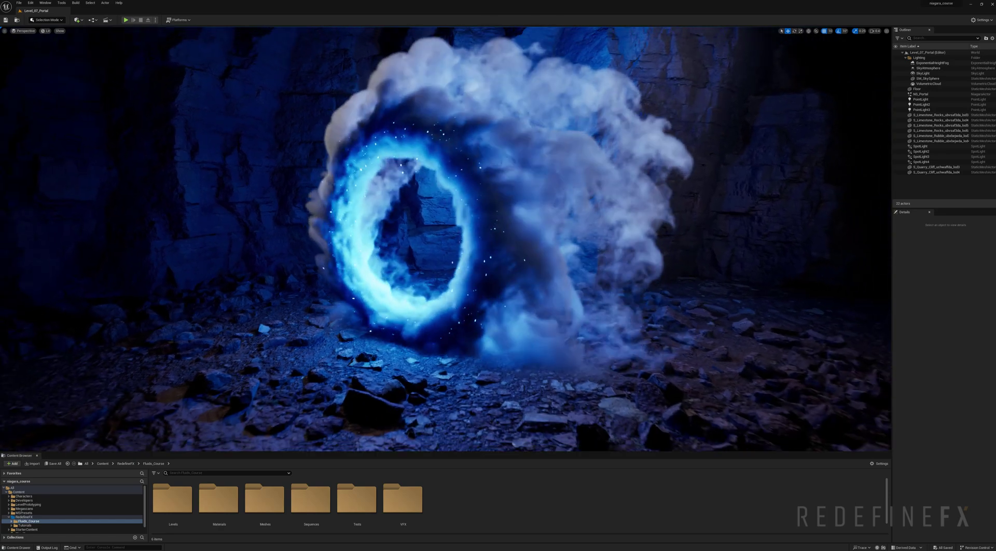
key("w")
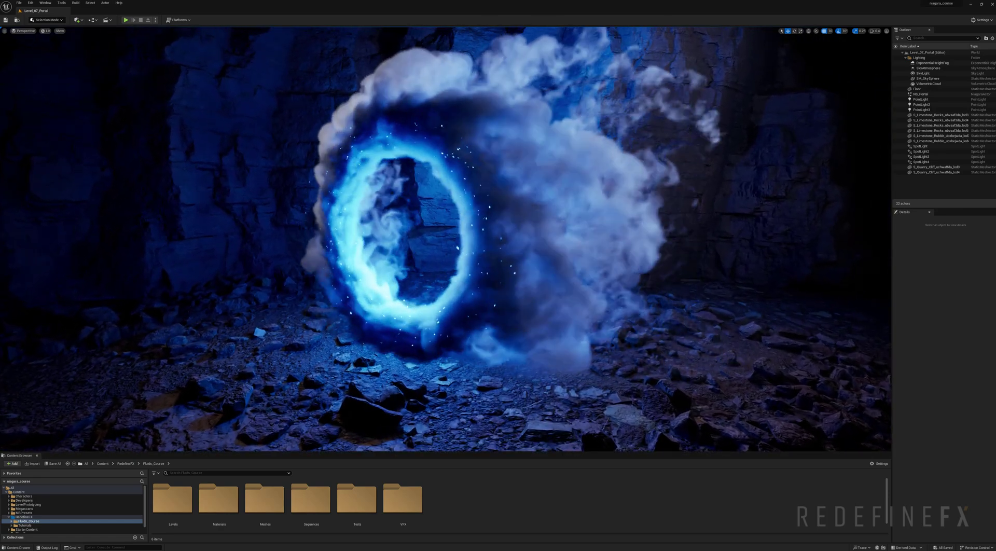
key("a")
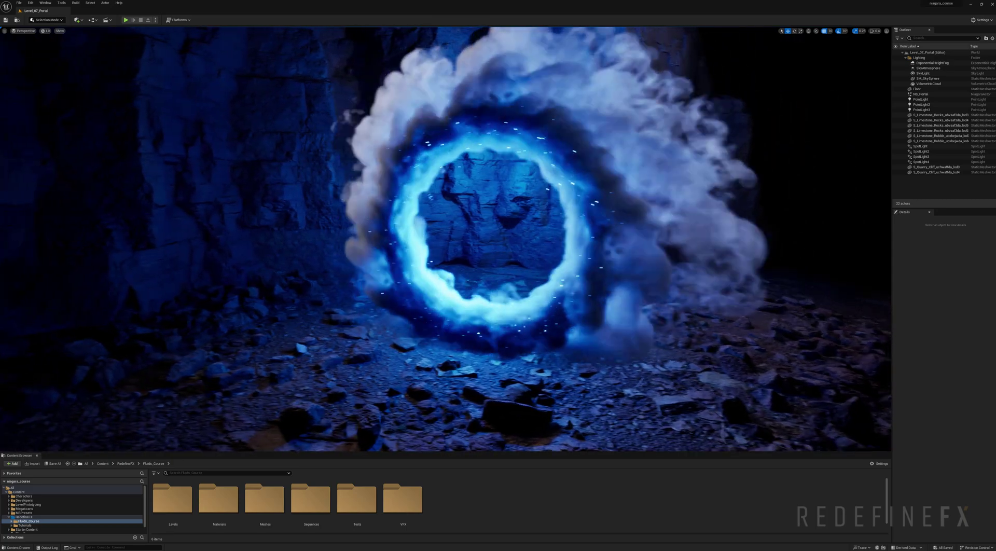
key("d")
key("w")
key("s")
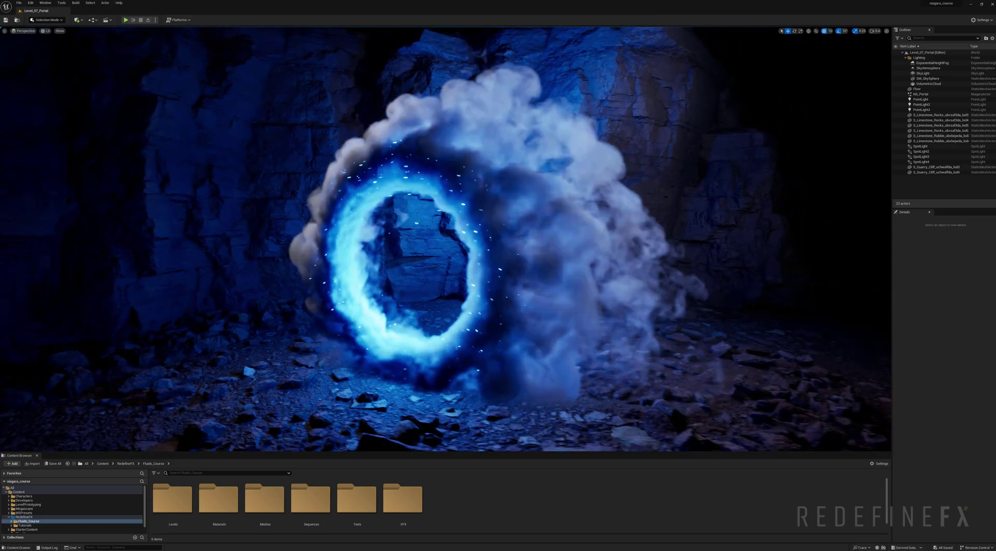
key("d")
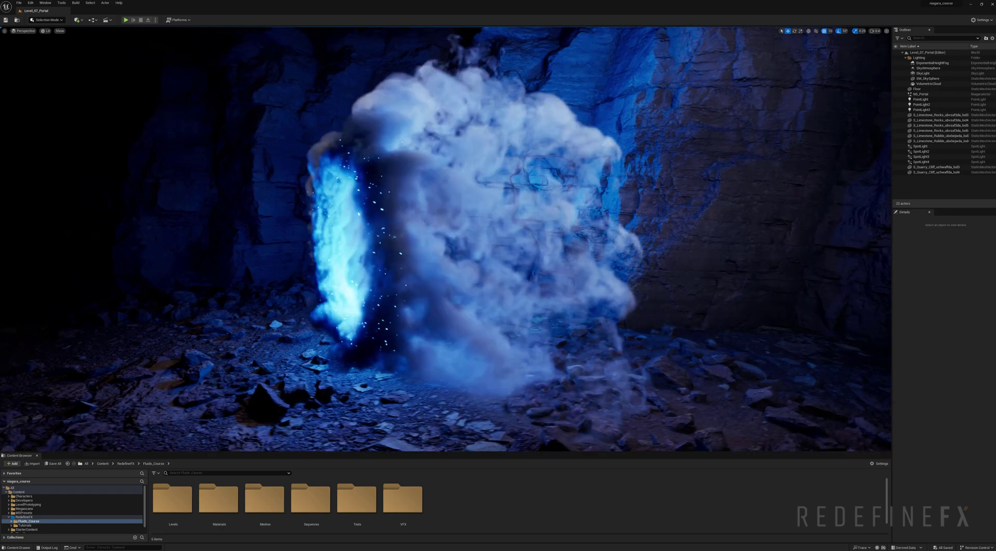
key("d")
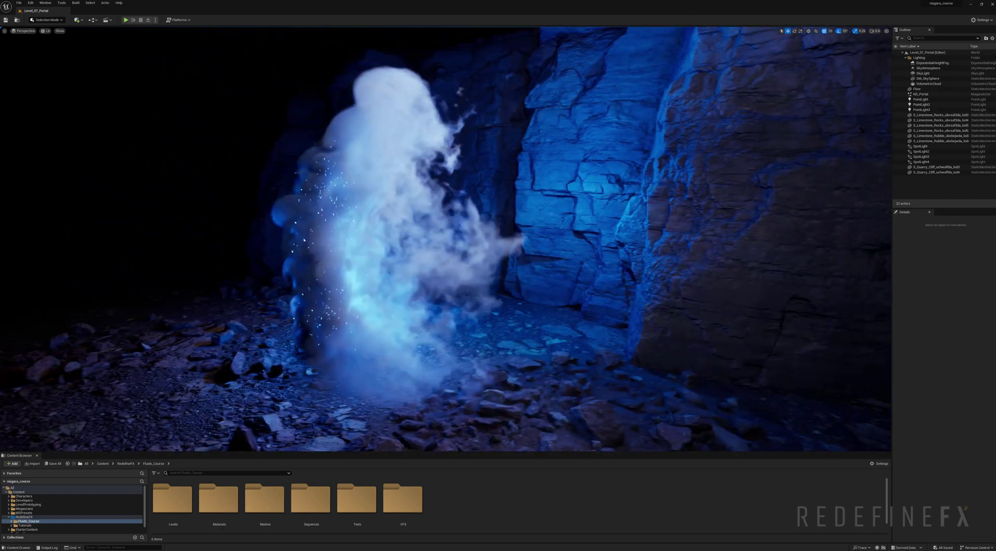
key("w")
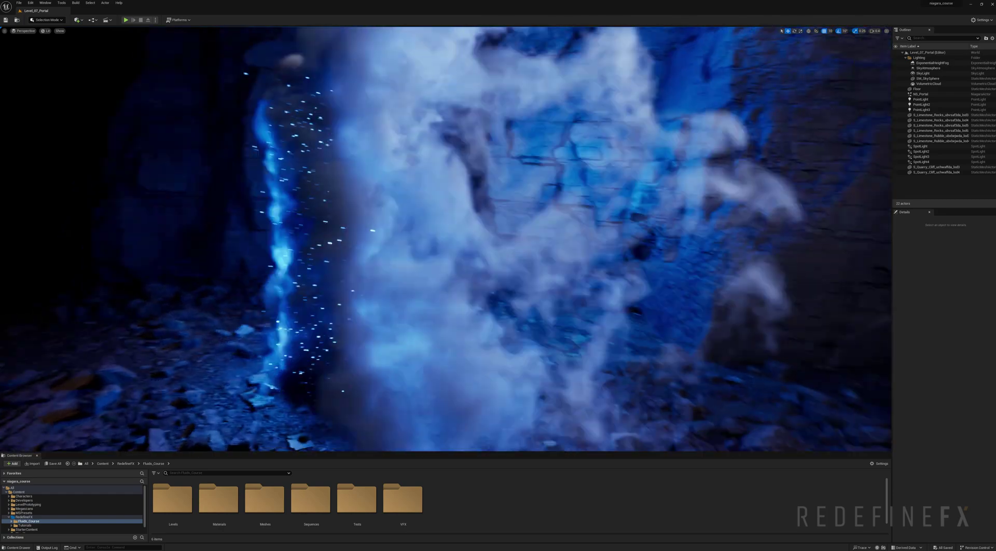
key("a")
key("s")
key("a")
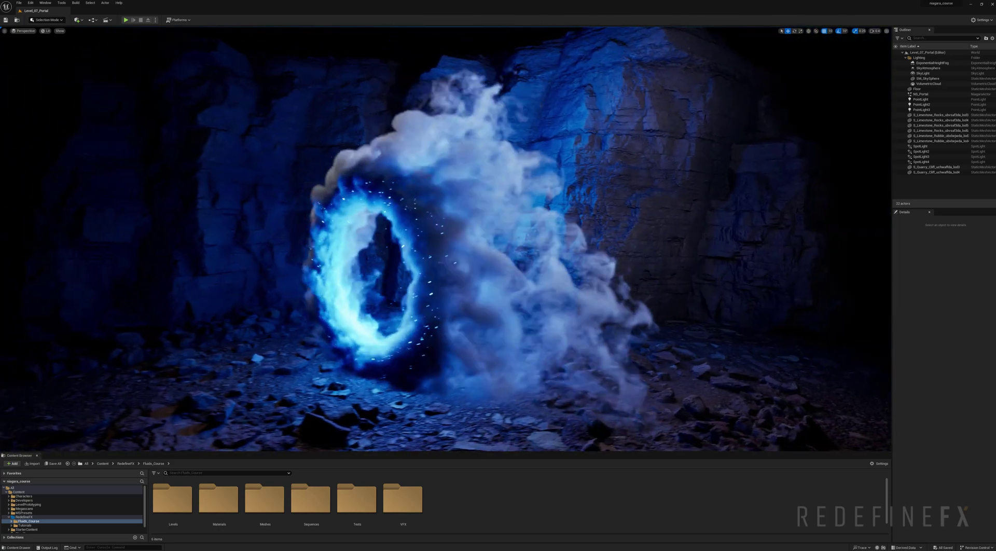
key("w")
key("a")
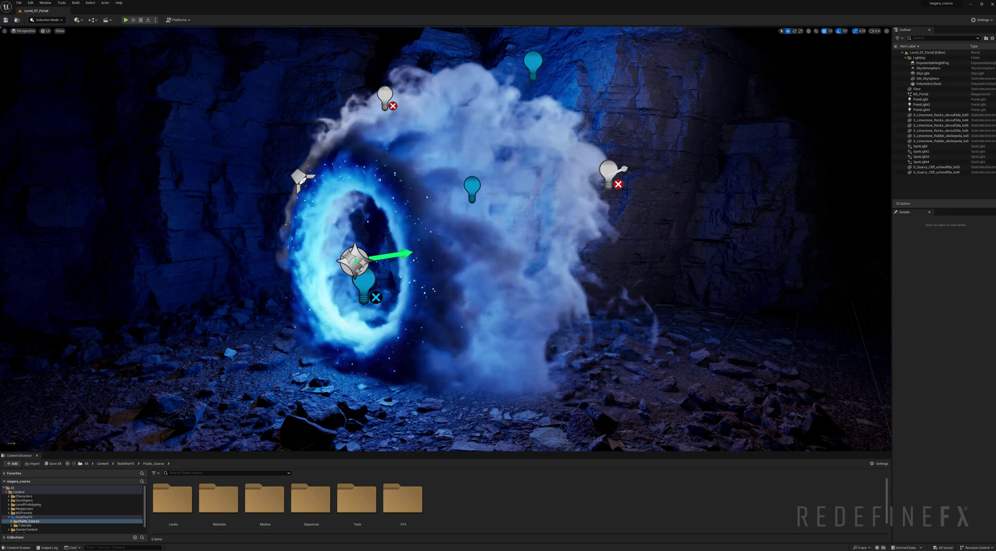
Open the NS_Portal system for editing, pause its preview and show the Grid3D_Gas_Master_Emitter's Emitter Summary
left_click(354, 261)
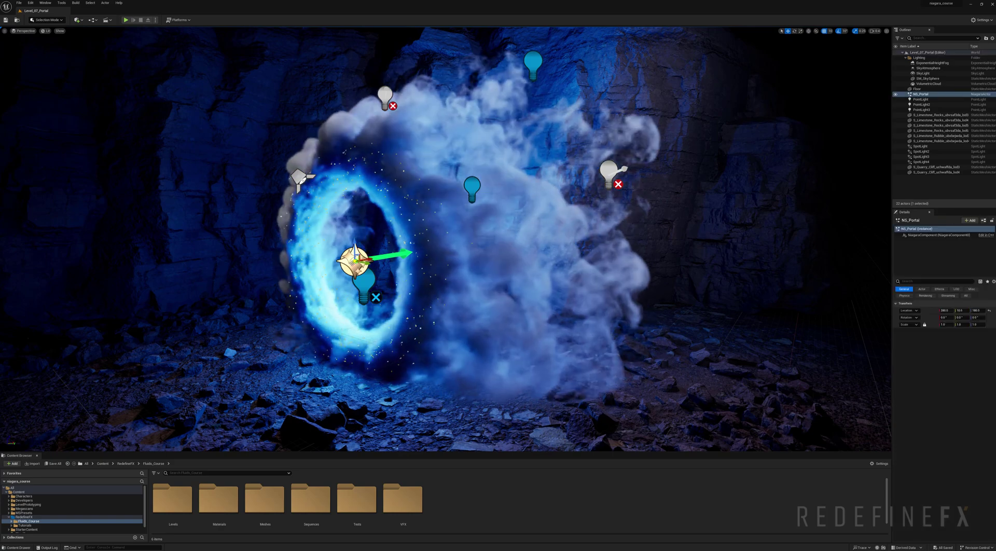
key("ctrl+e")
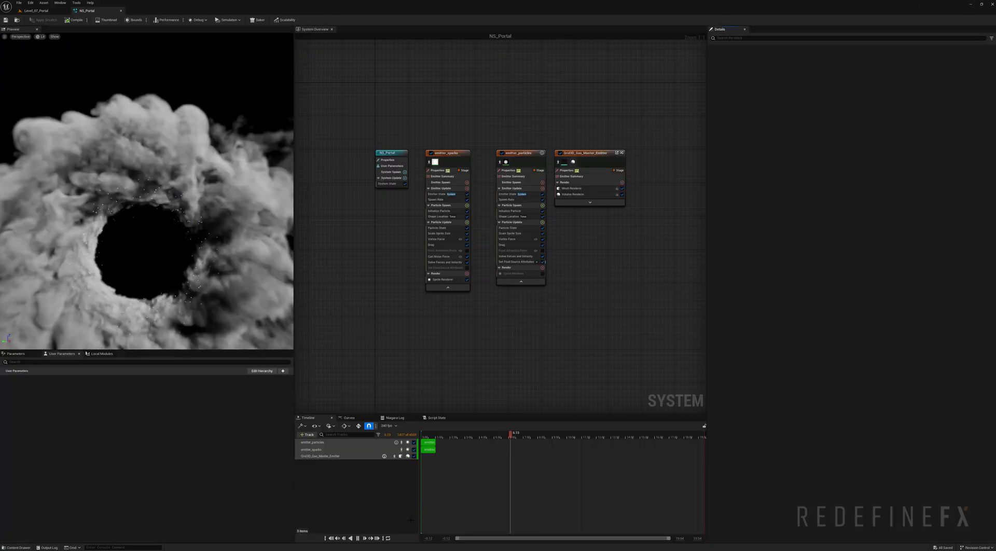
left_click(358, 538)
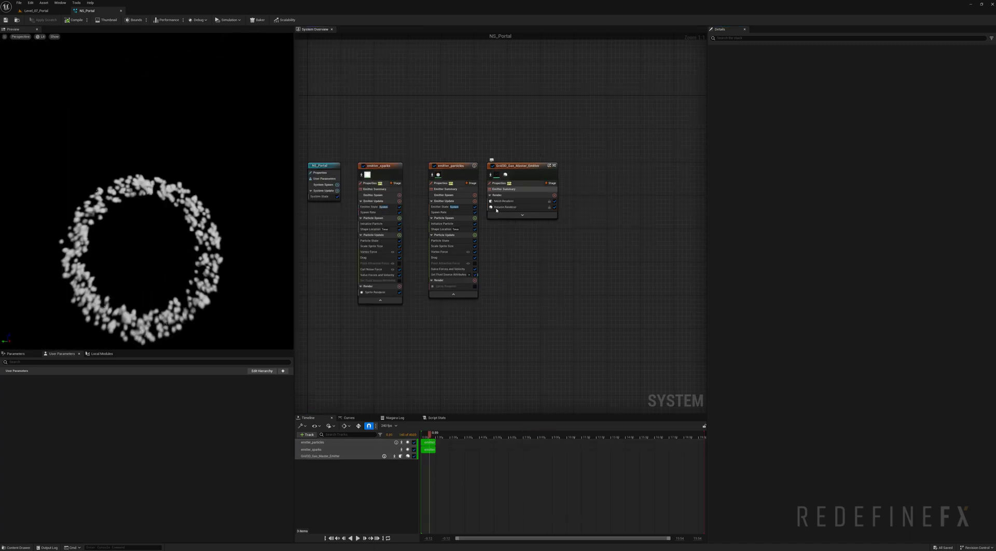
left_click(504, 188)
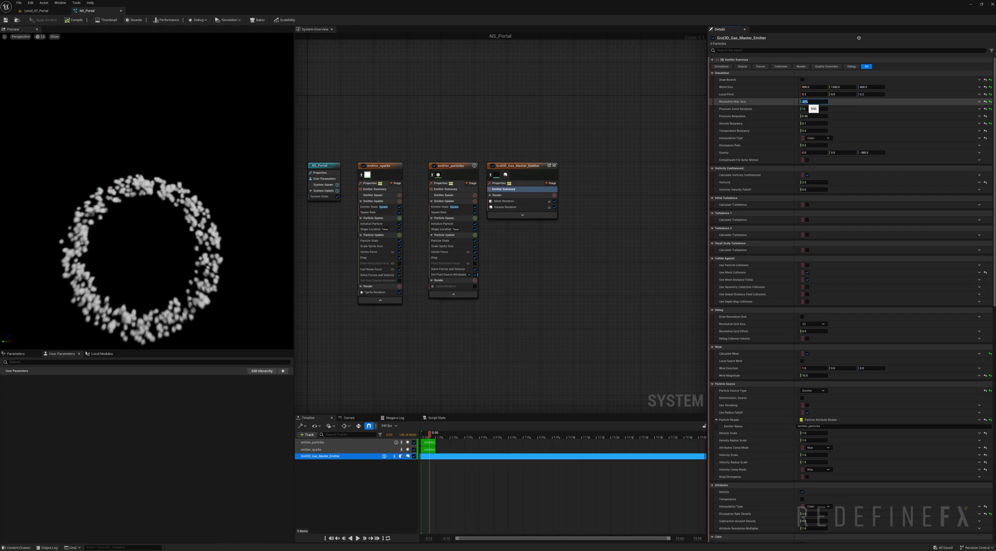
Set the gas emitter's Resolution Max Axis to 70 and look at the portal in the level
type("70")
key("Return")
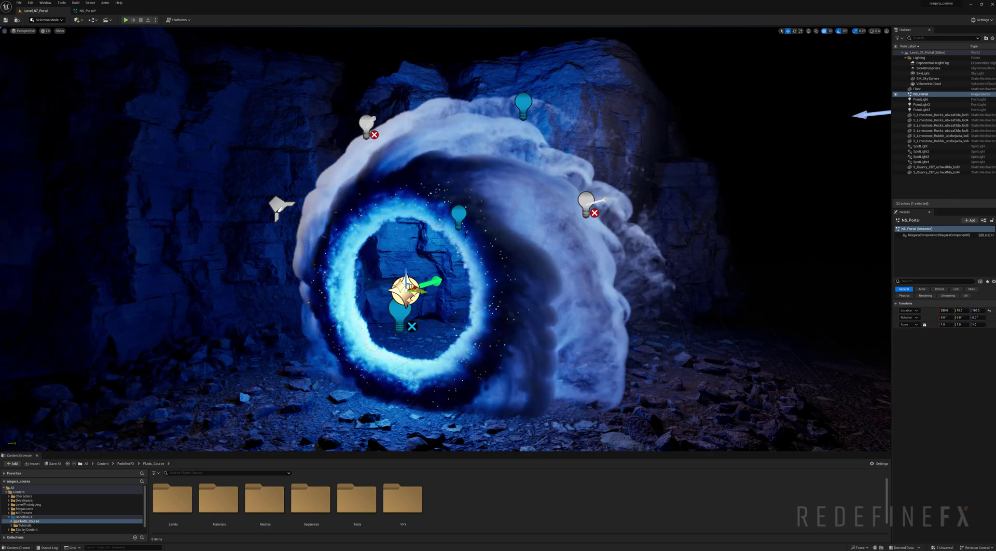
key("d")
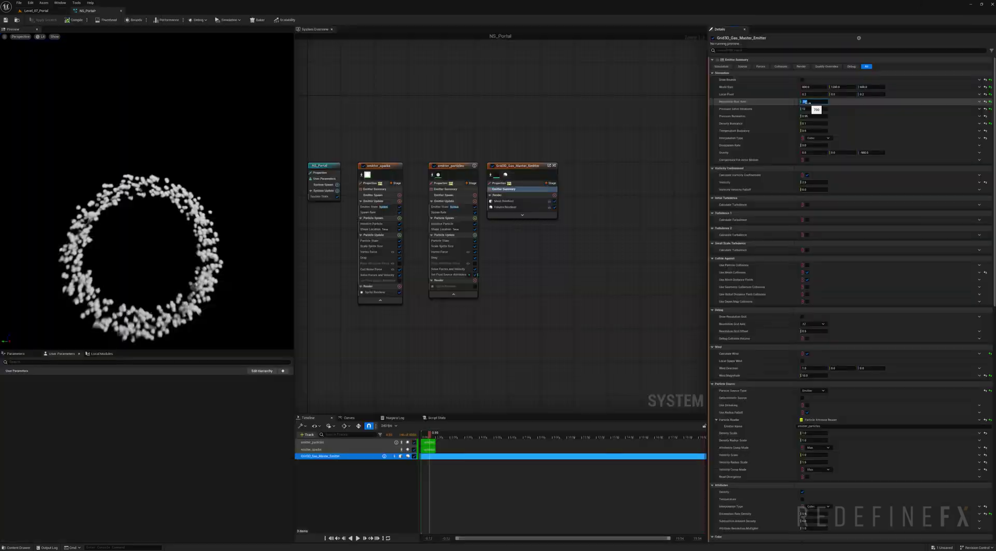
Set the gas emitter's Resolution Max Axis to 300 and inspect the portal's smoke in the level
type("300")
key("Return")
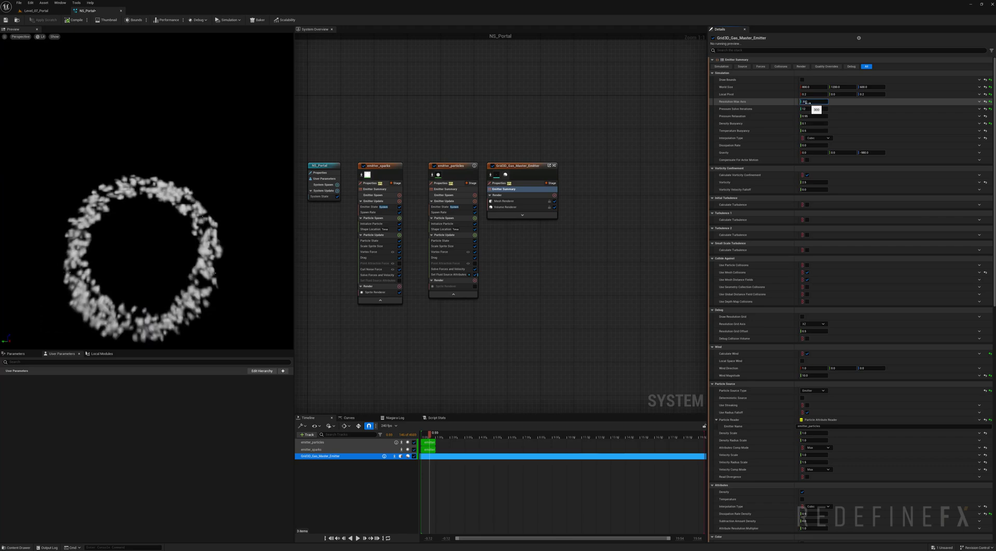
left_click(53, 13)
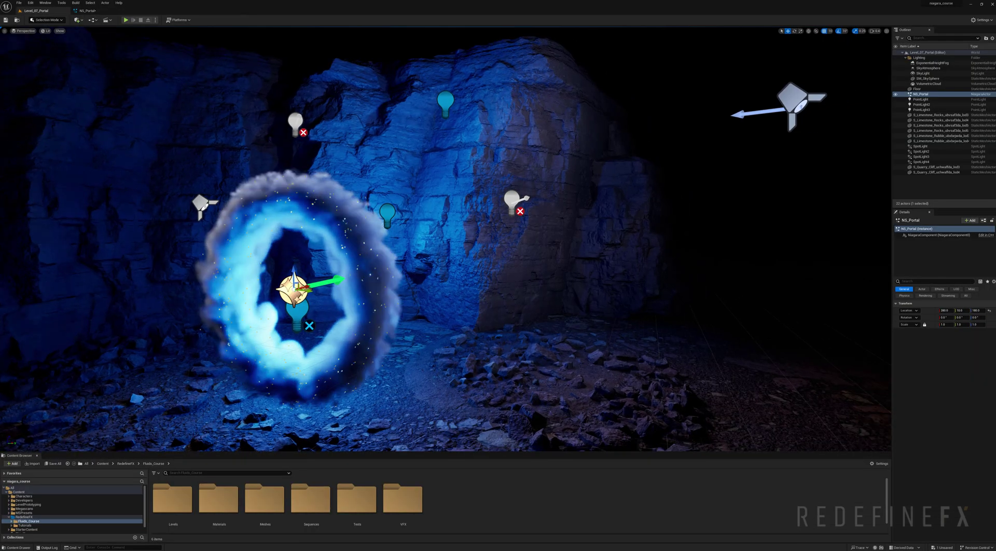
key("d")
mouse_move(446, 238)
right_mouse_down()
mouse_move(249, 238)
mouse_move(446, 238)
right_mouse_up()
scroll(446, 239, "up", 1)
key("a")
key("s")
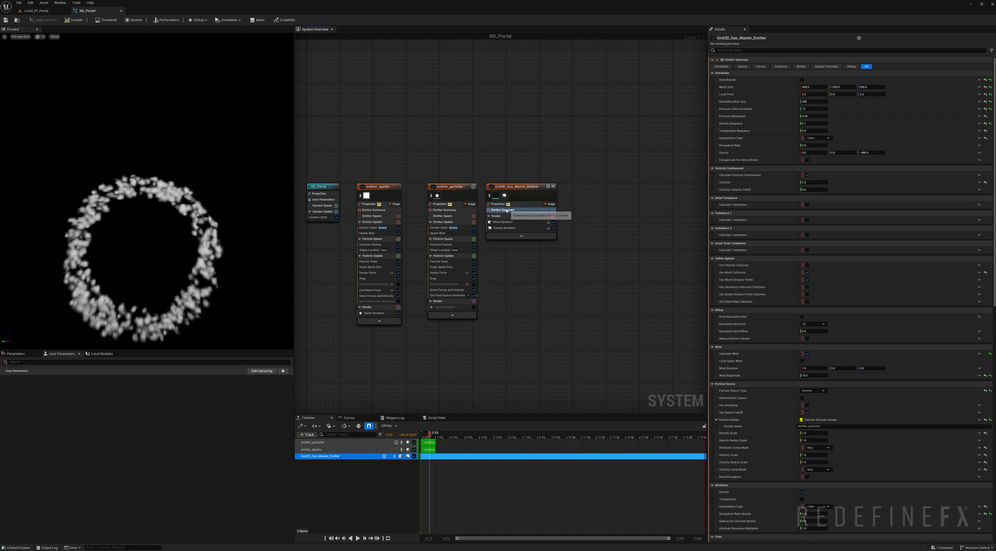
Change the gas emitter's Density Buoyancy in the simulation settings and check the smoke's motion in the level
left_click(721, 66)
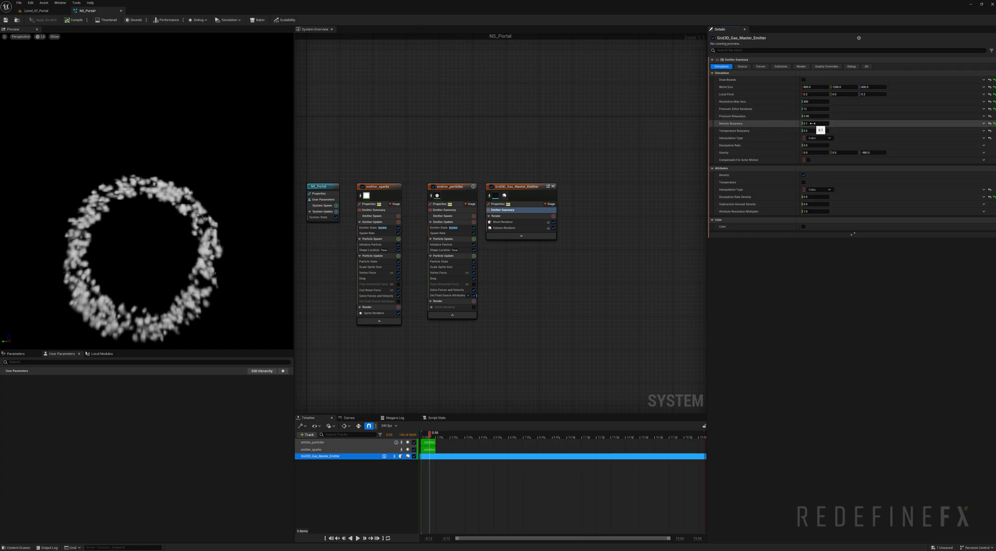
left_click_drag(812, 124, 812, 123)
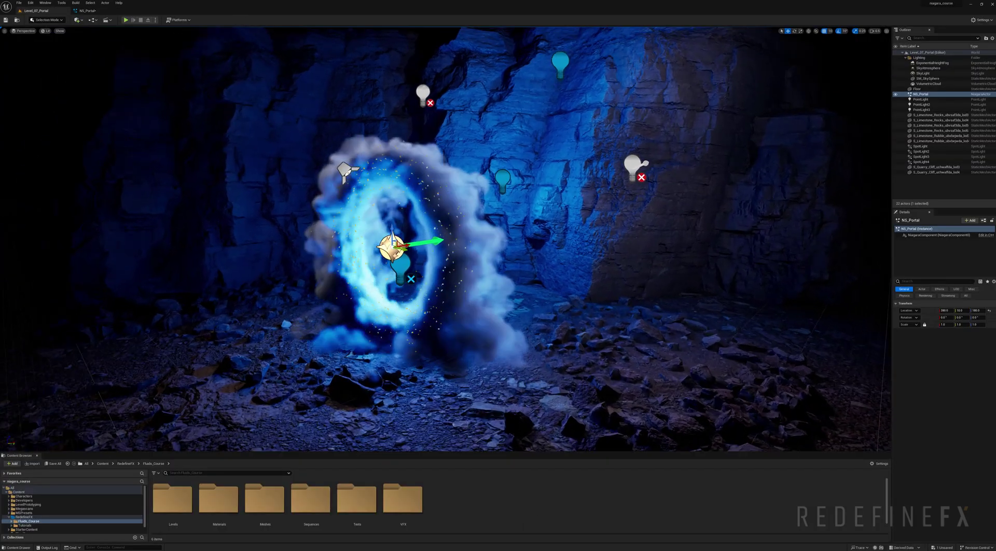
right_click_drag(445, 239, 446, 262)
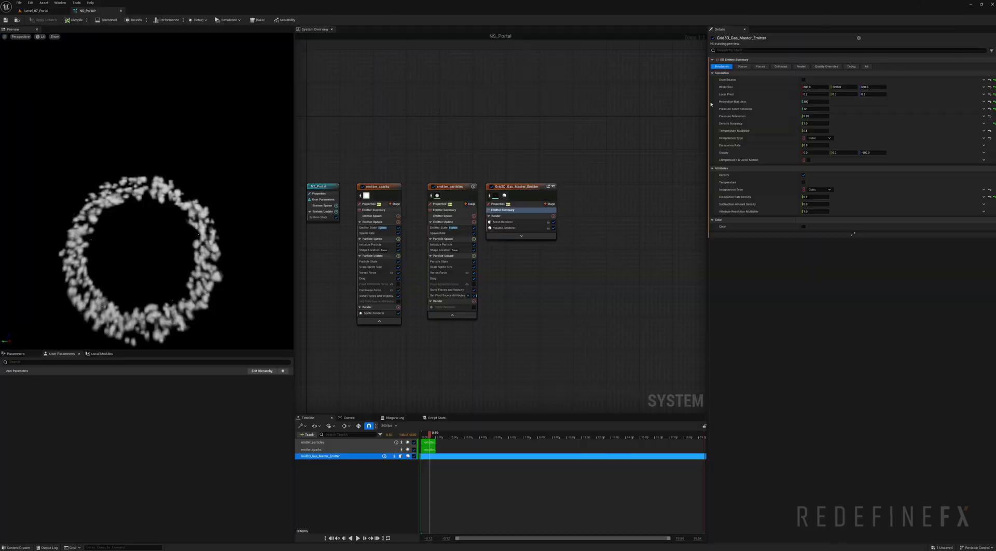
Change the gas emitter's render color from white to crimson red and check the portal in the level
left_click(800, 66)
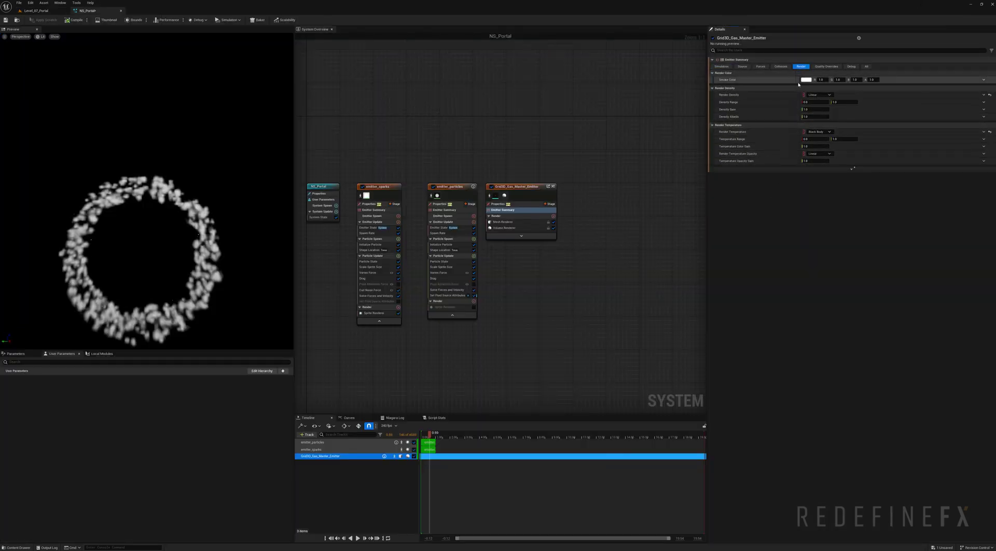
left_click(804, 82)
left_click_drag(831, 126, 860, 127)
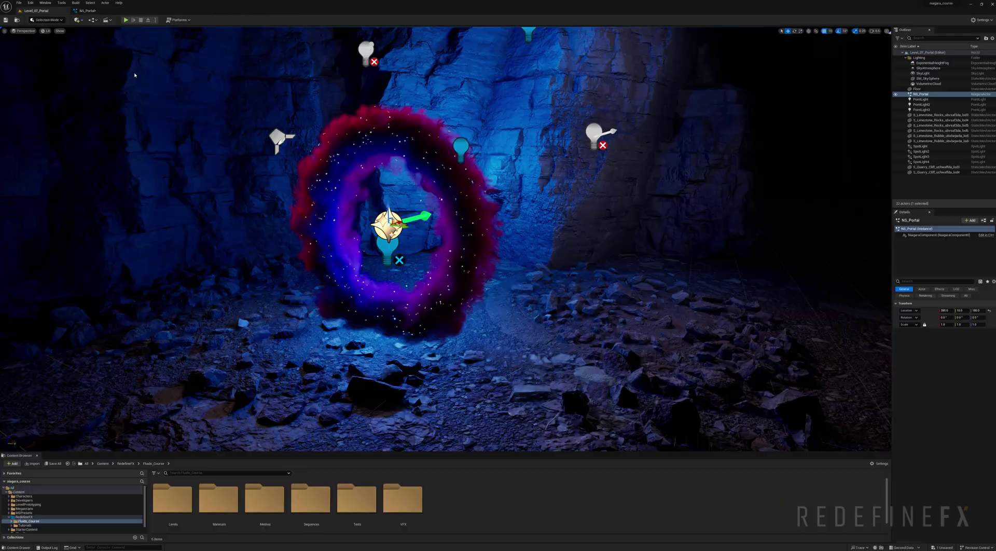
mouse_move(134, 75)
right_mouse_down()
mouse_move(156, 80)
mouse_move(106, 78)
mouse_move(114, 111)
mouse_move(52, 119)
mouse_move(134, 76)
right_mouse_up()
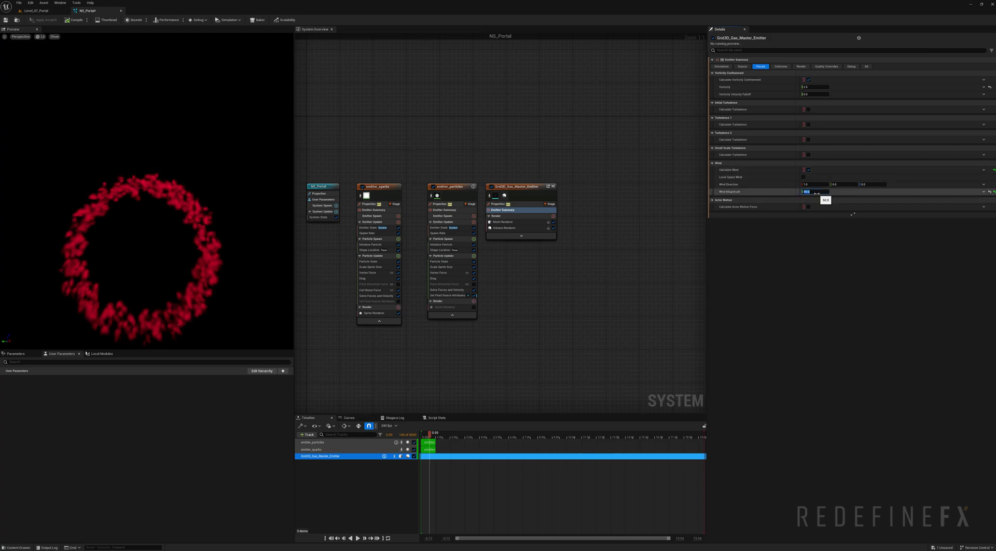
Increase the gas emitter's Wind Magnitude and view the portal's blown smoke from the side in the level
left_click(45, 11)
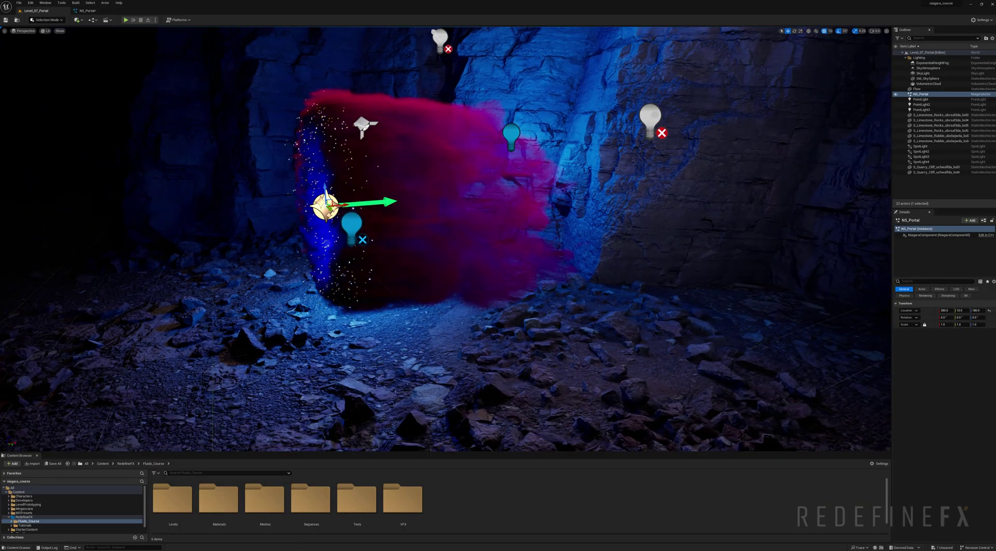
mouse_move(445, 239)
right_mouse_down()
mouse_move(498, 239)
mouse_move(415, 234)
mouse_move(488, 228)
mouse_move(498, 212)
mouse_move(456, 212)
mouse_move(426, 242)
mouse_move(441, 242)
right_mouse_up()
key("s")
key("a")
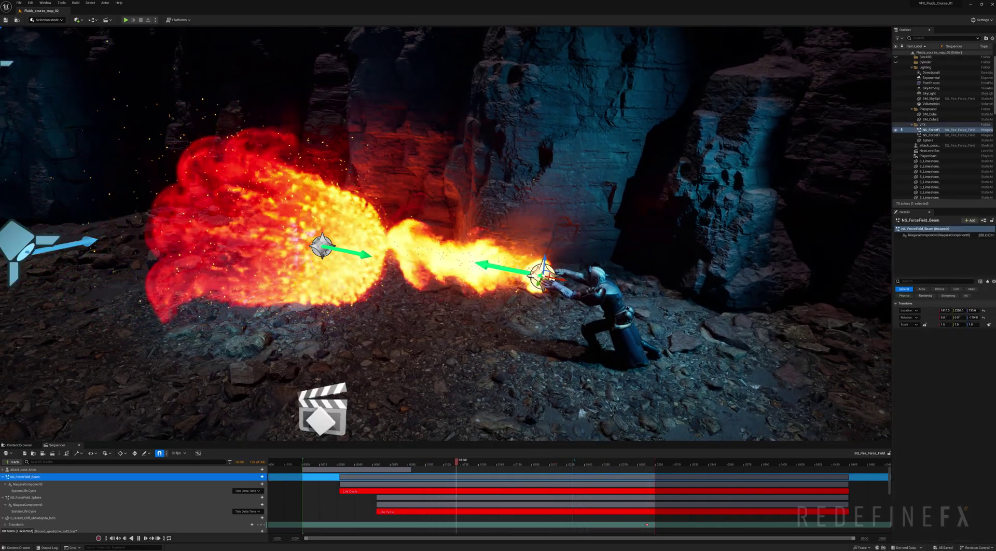
Open the NS_ForceField_Beam system in the Niagara editor and examine its emitters and the gas master emitter's settings
key("ctrl+e")
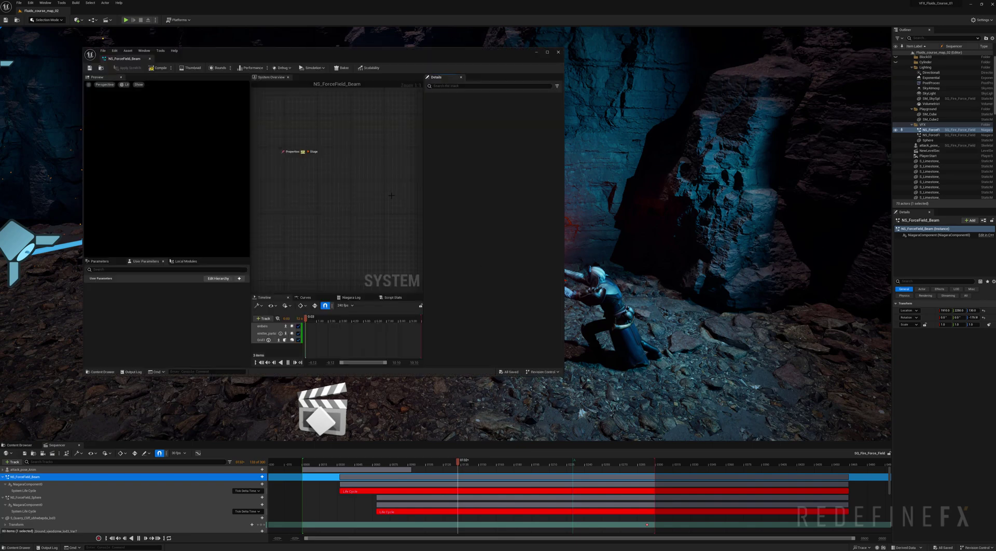
left_click(547, 52)
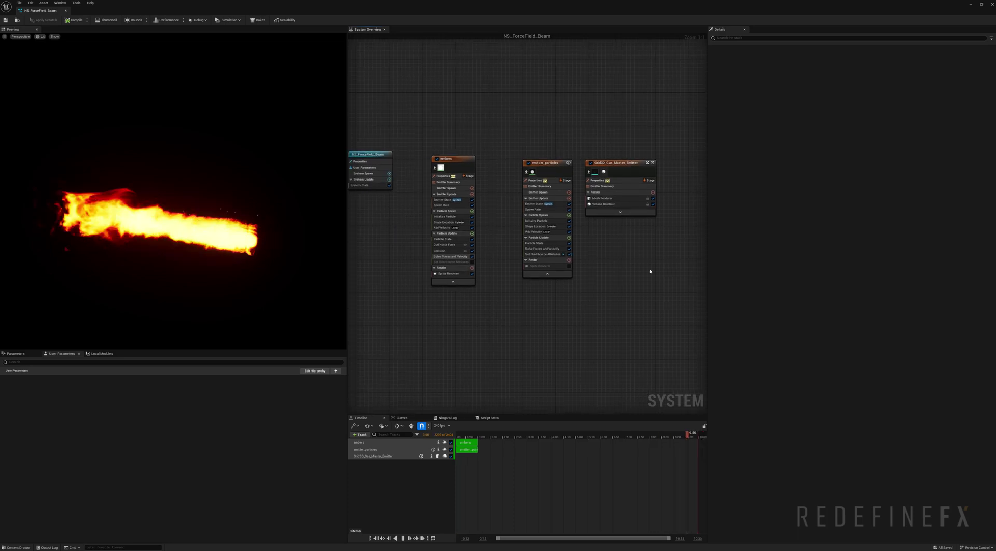
right_click_drag(649, 270, 564, 271)
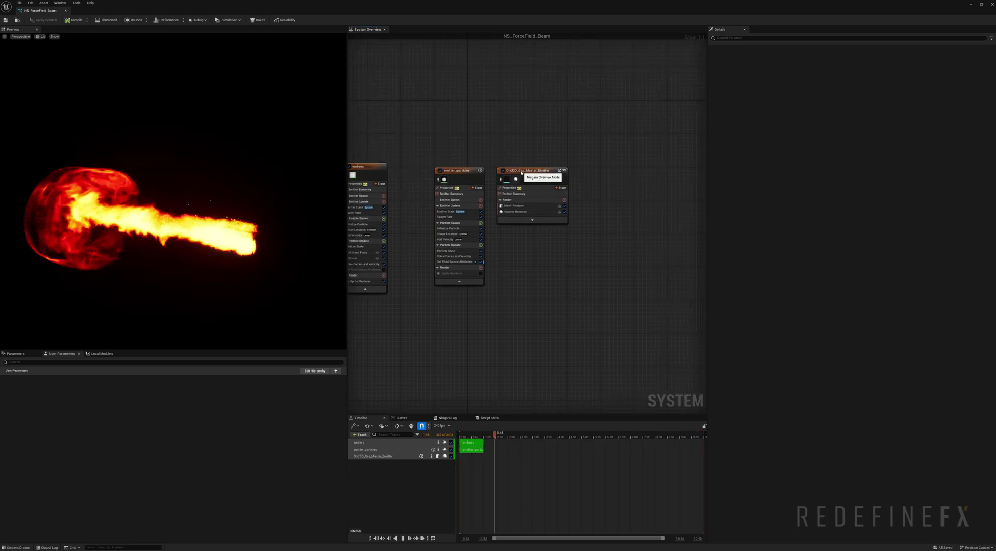
left_click(532, 186)
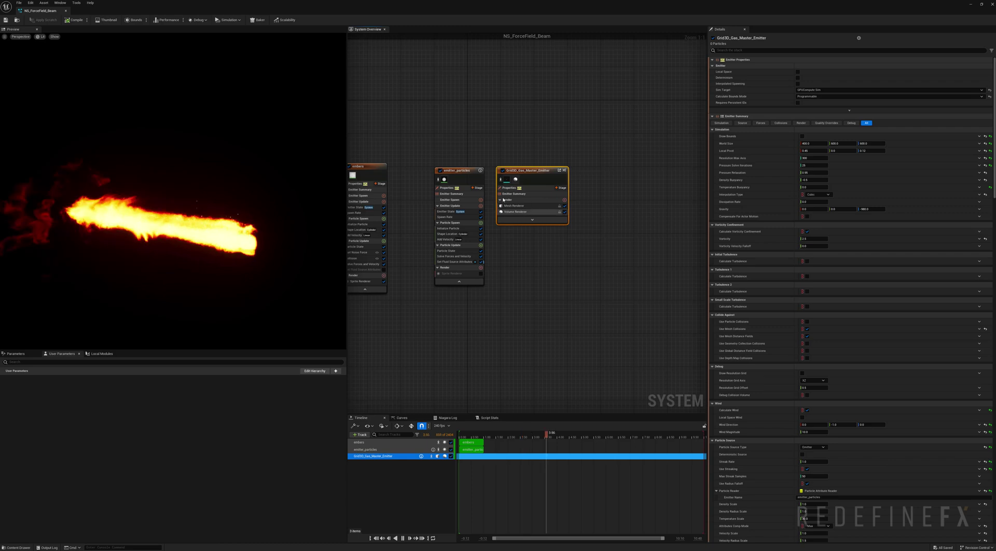
right_click_drag(505, 151, 538, 151)
left_click(537, 151)
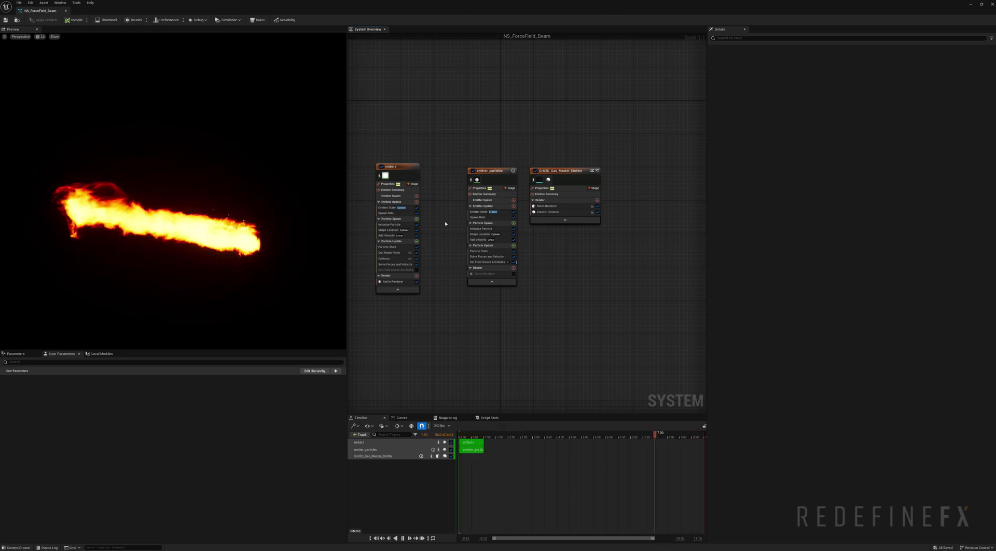
left_click(970, 6)
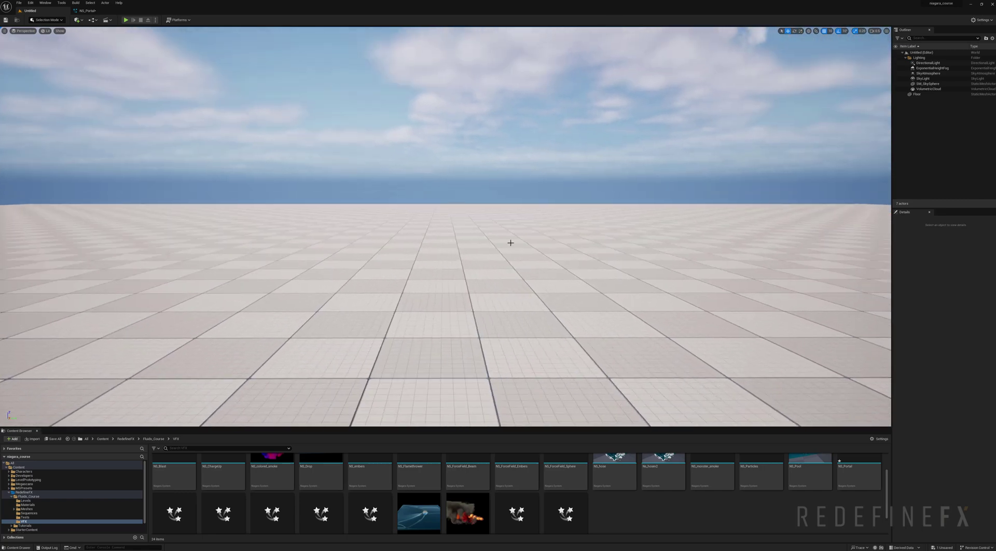
Create a Niagara system named NS_shockwave in the VFX folder from the Grid 3D Gas Dust Explosion template
right_click(613, 512)
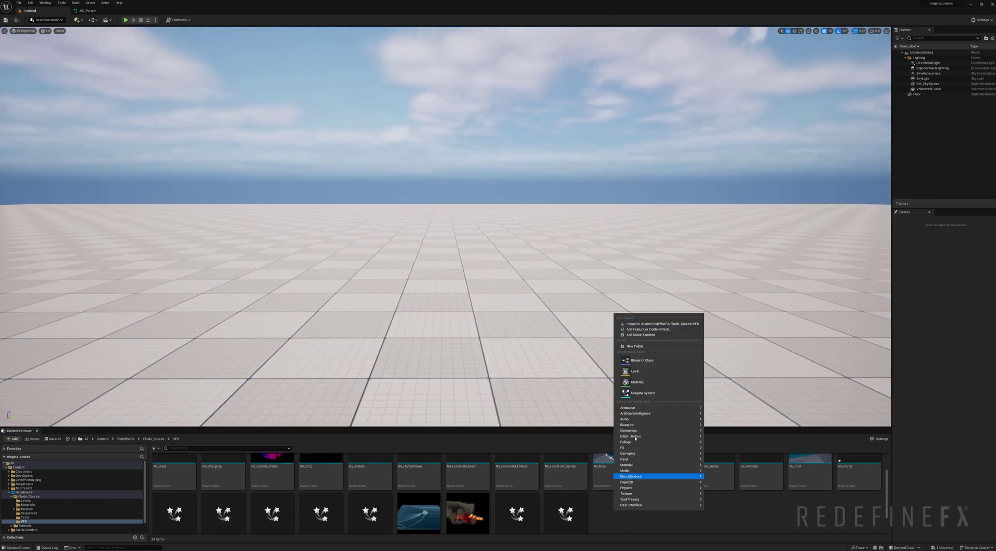
left_click(639, 395)
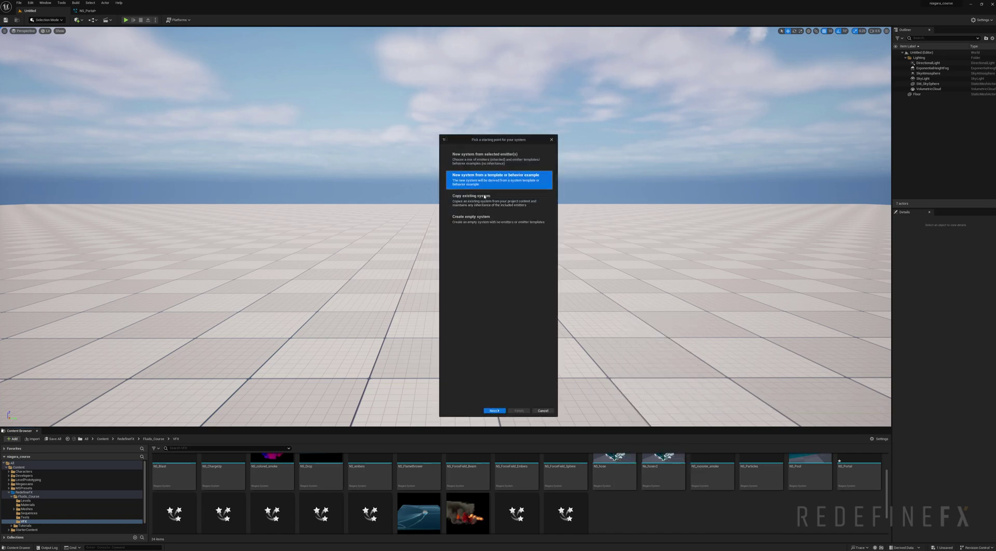
left_click(494, 411)
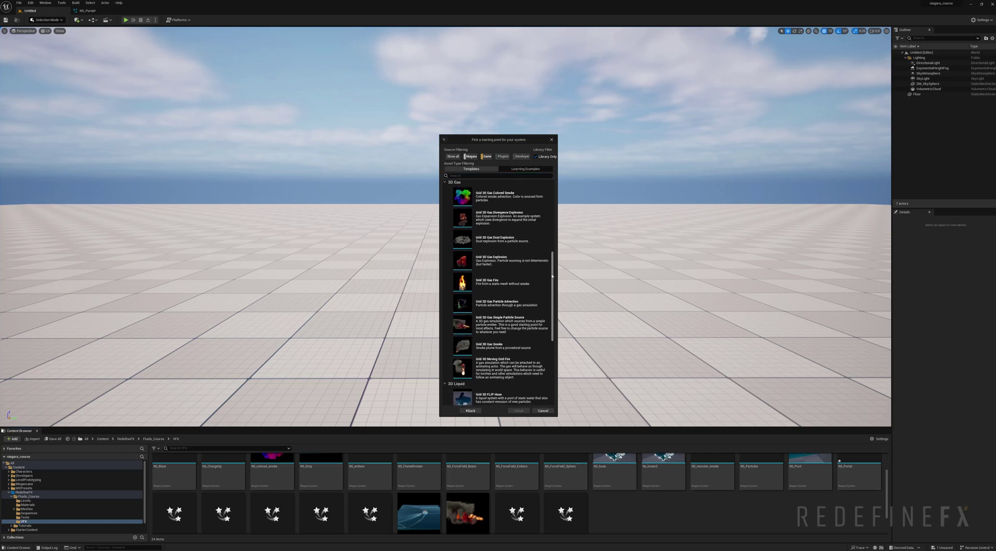
scroll(491, 225, "down", 1)
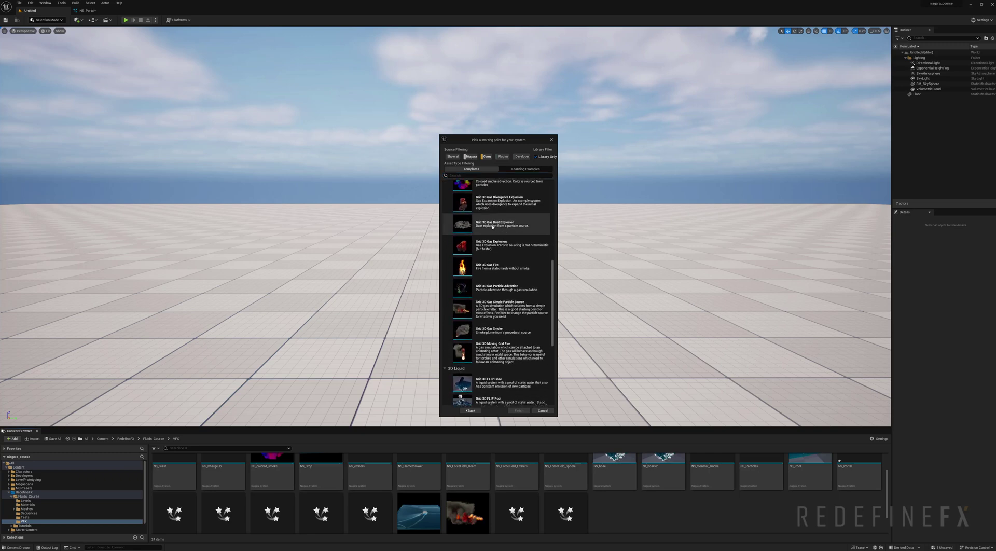
double_click(493, 226)
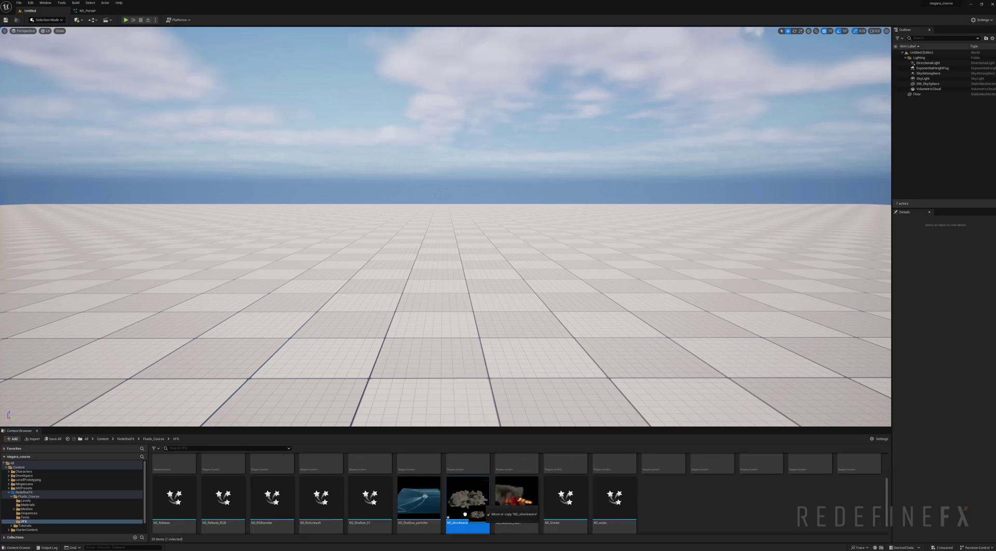
Place NS_shockwave on the level floor, switch off its Niagara component's Auto Activate, and view the dust from above
left_click_drag(468, 507, 431, 269)
right_click_drag(453, 274, 466, 336)
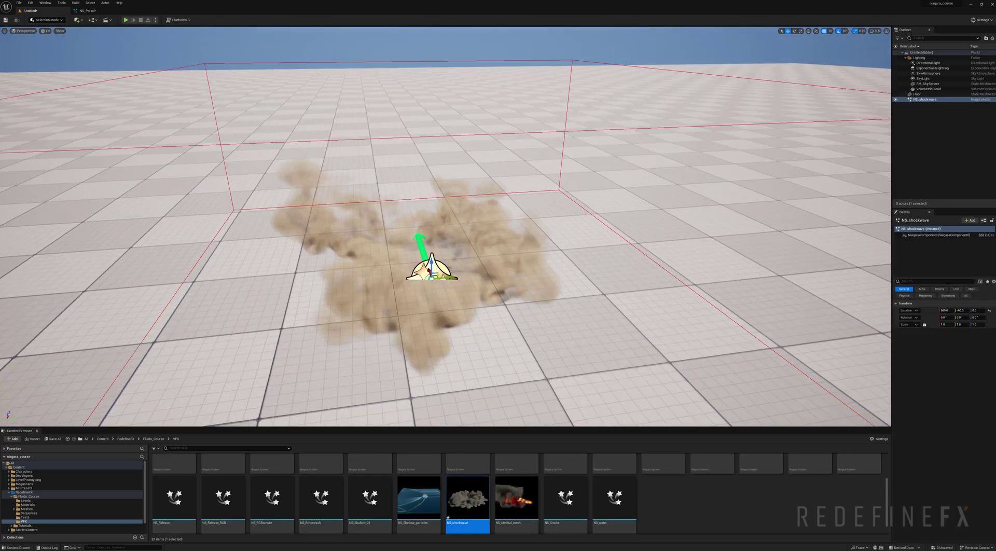
left_click(933, 235)
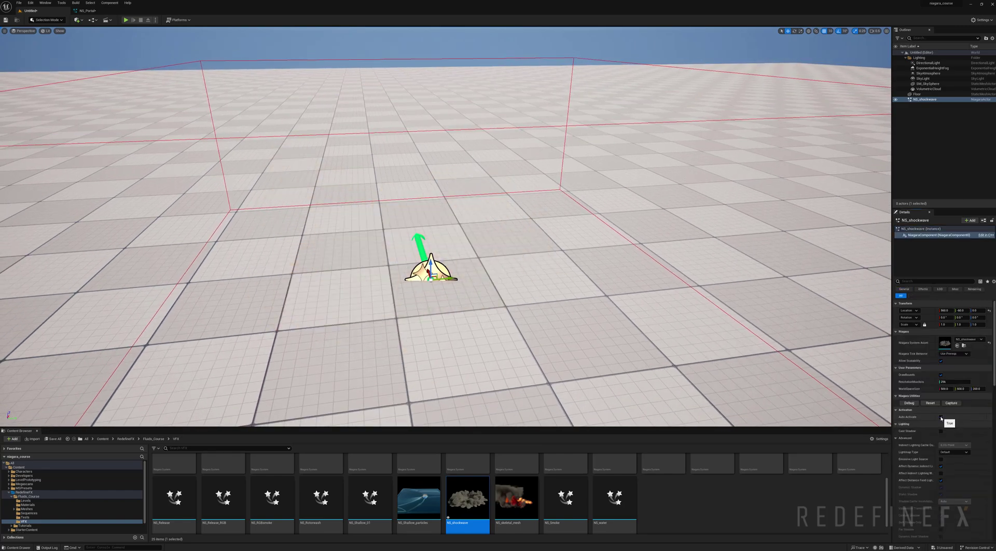
left_click(940, 417)
key("f")
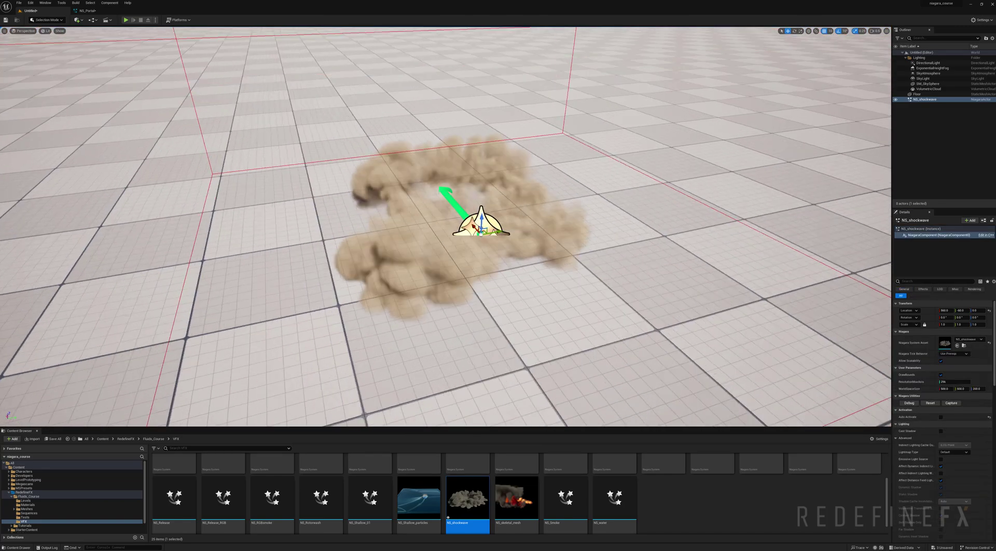
right_click_drag(446, 227, 477, 234)
Create NS_particle_source from the Grid 3D Gas Simple Particle Source template and view its fire and smoke in the level
right_click(662, 491)
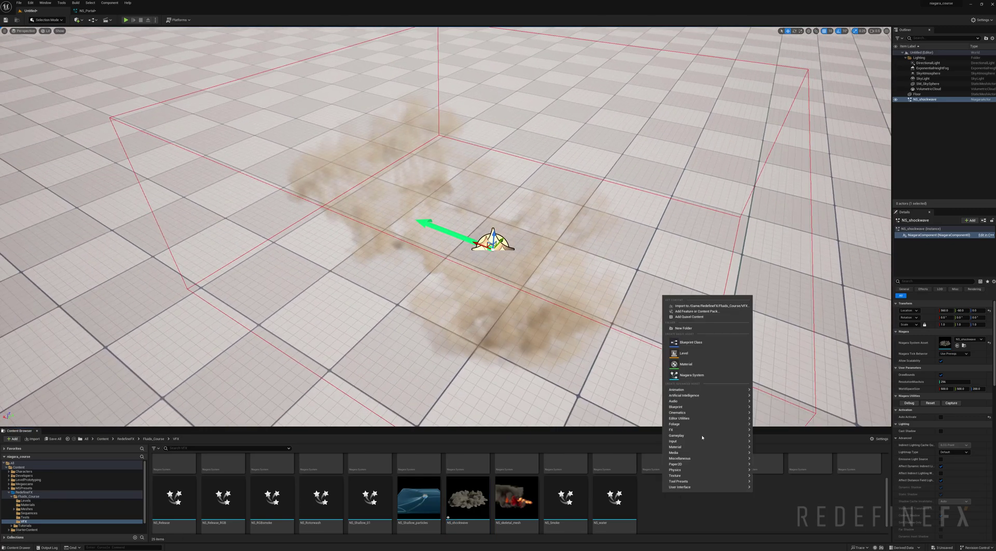
left_click(700, 377)
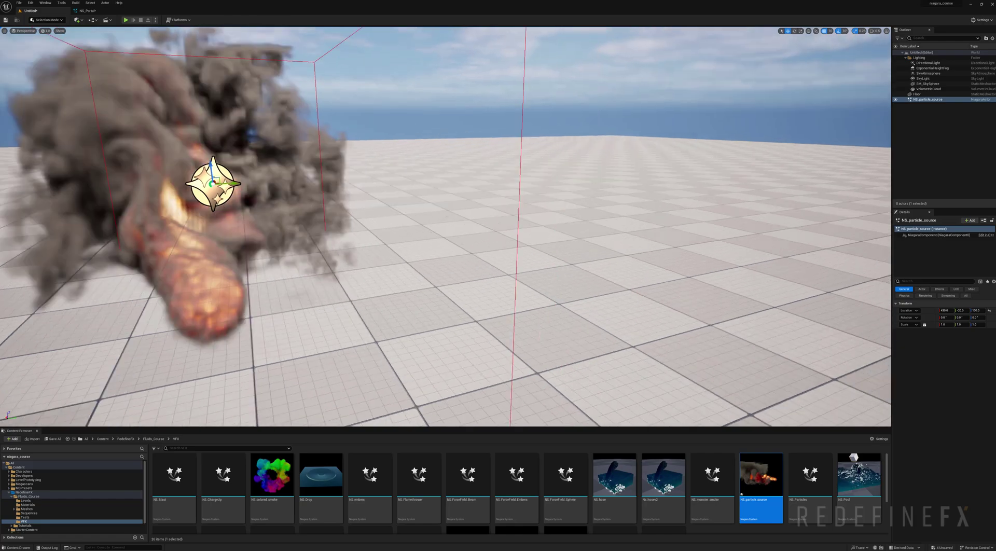
key("a")
right_click_drag(446, 226, 485, 199)
key("s")
key("a")
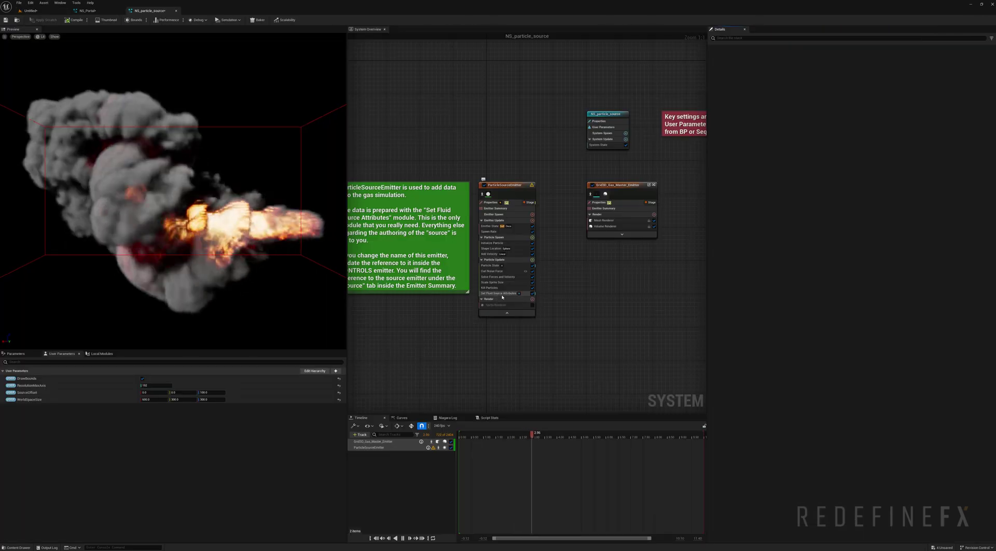
Set the Velocity Scale in ParticleSourceEmitter's Set Fluid Source Attributes module to 1 and view the simulation from another angle
left_click(502, 294)
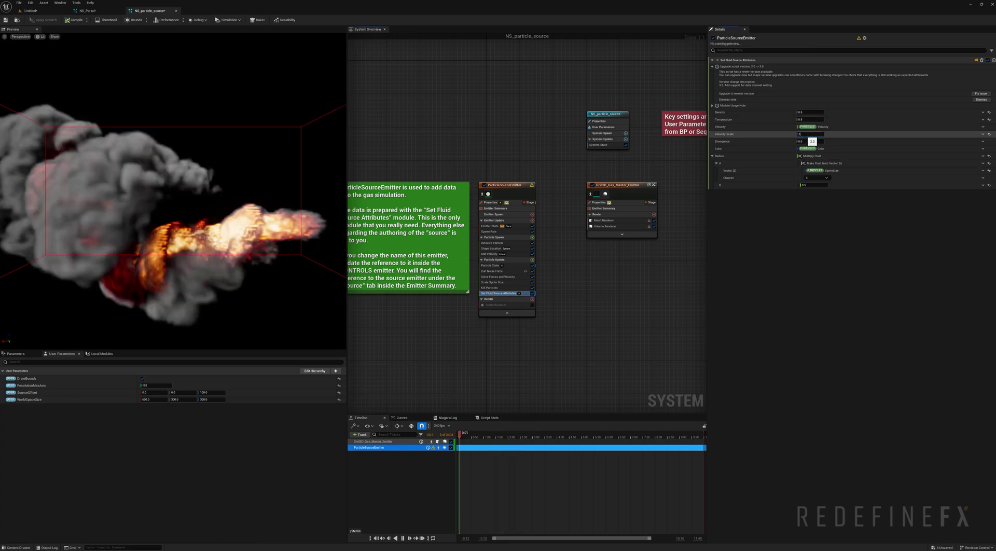
key("Return")
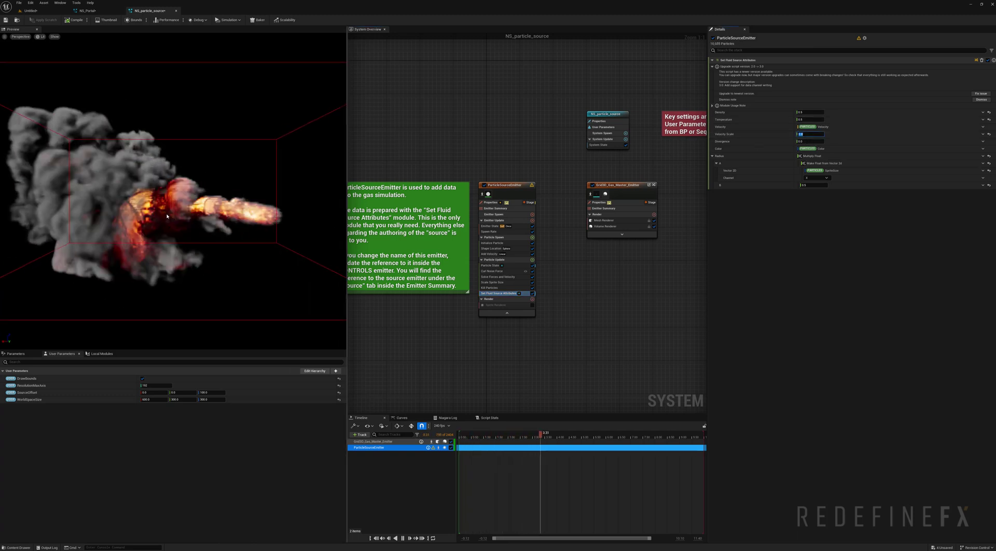
left_click_drag(167, 216, 241, 210)
left_click(809, 134)
type("1")
key("Return")
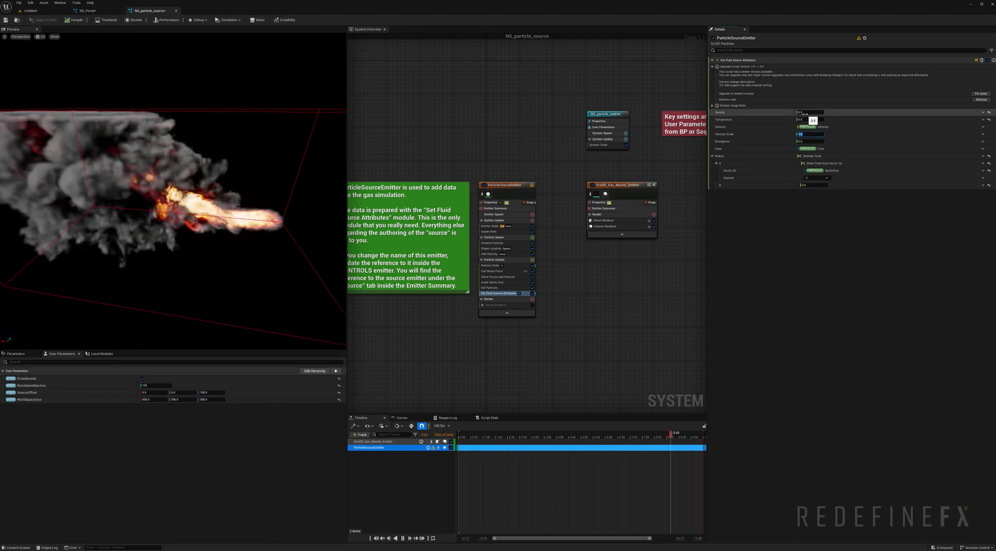
Try a fluid source Density of 1, set it to 0, and view the smokeless fire in the preview
left_click(805, 114)
type("1")
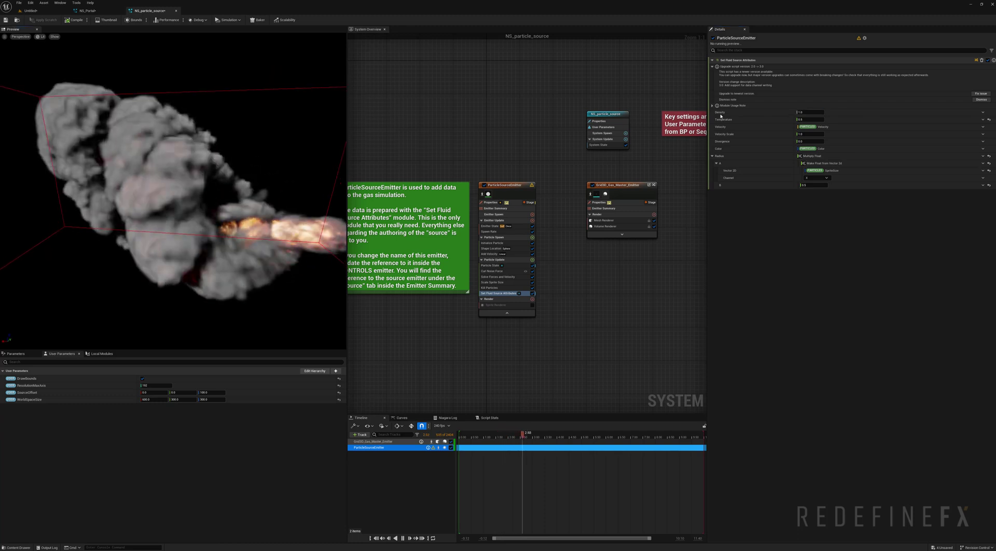
left_click(811, 113)
type("0")
key("Return")
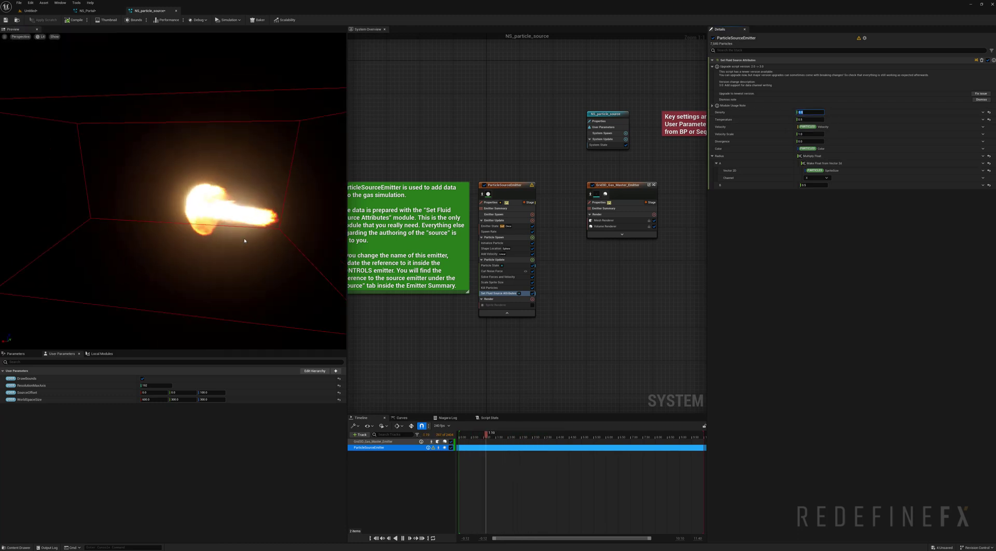
left_click_drag(173, 191, 192, 223)
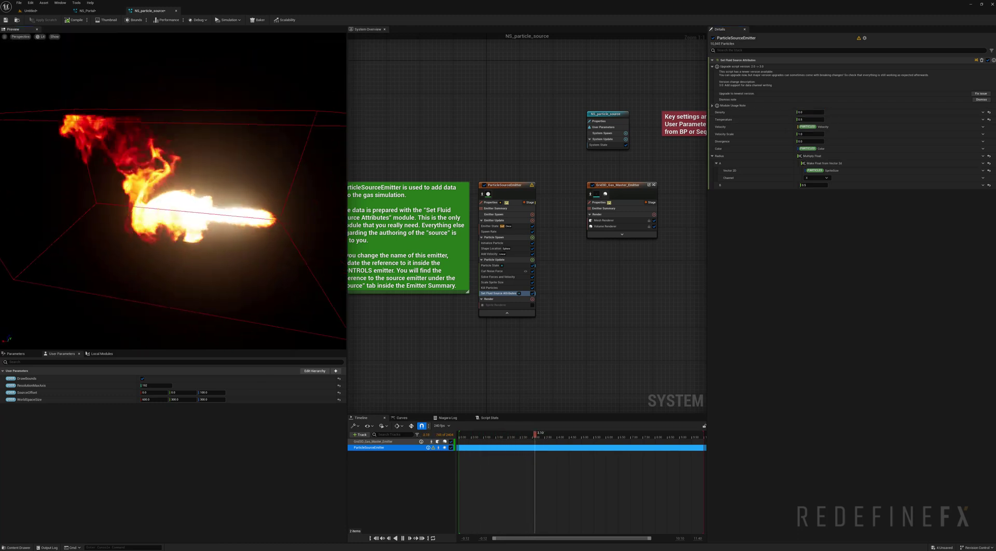
Set the fluid source Temperature to 0.2
left_click(806, 120)
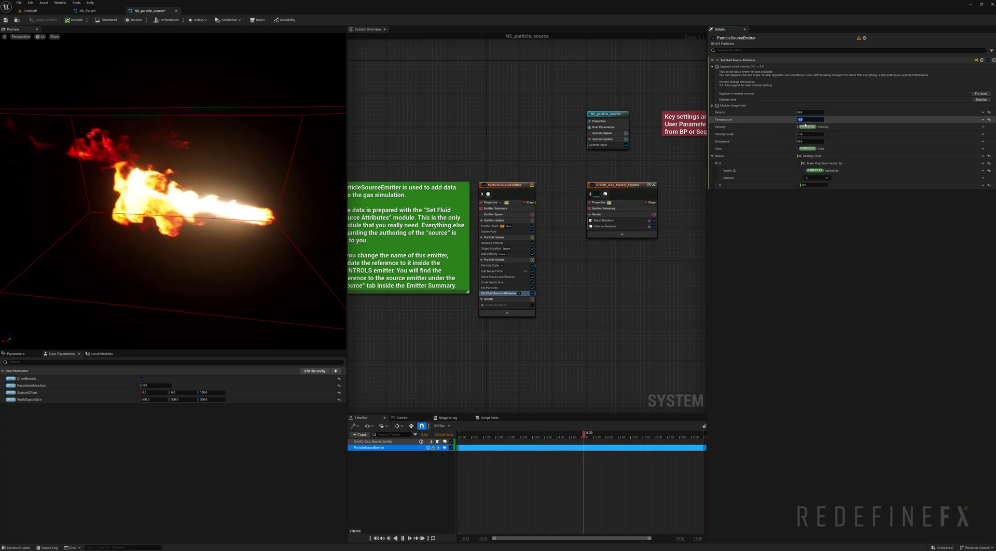
type("0.2")
key("Return")
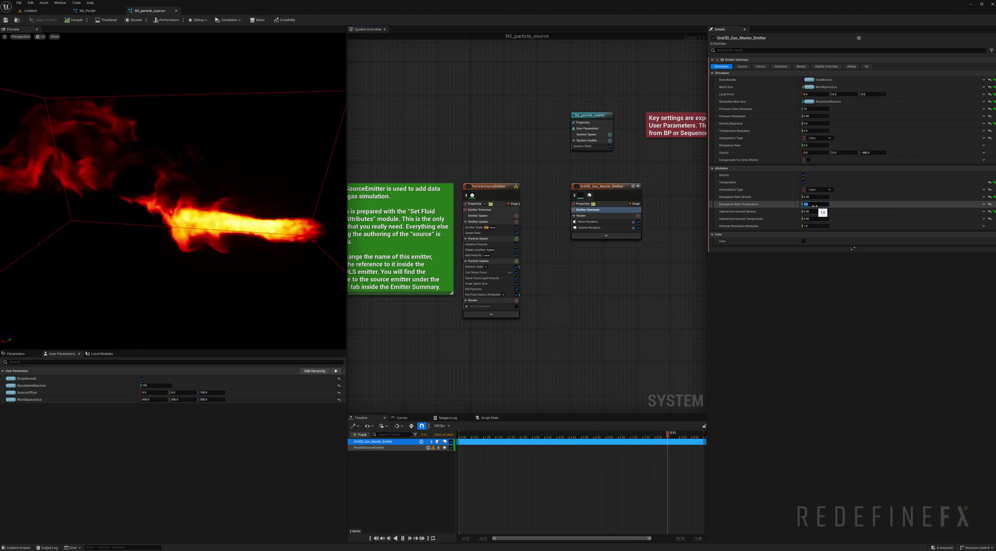
Lower the gas master emitter's Dissipation Rate Temperature and view the flame from another angle
type("0")
key("Return")
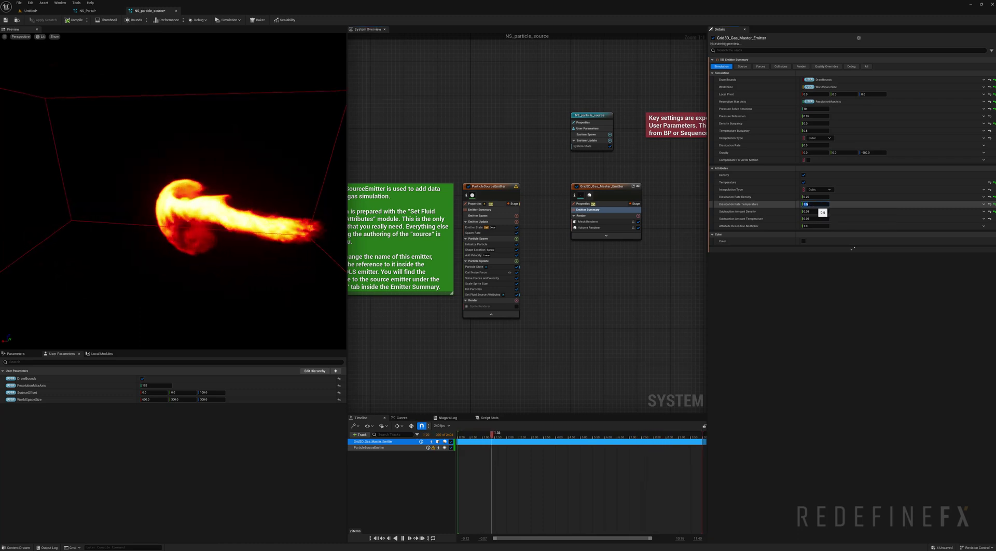
left_click_drag(172, 191, 207, 192)
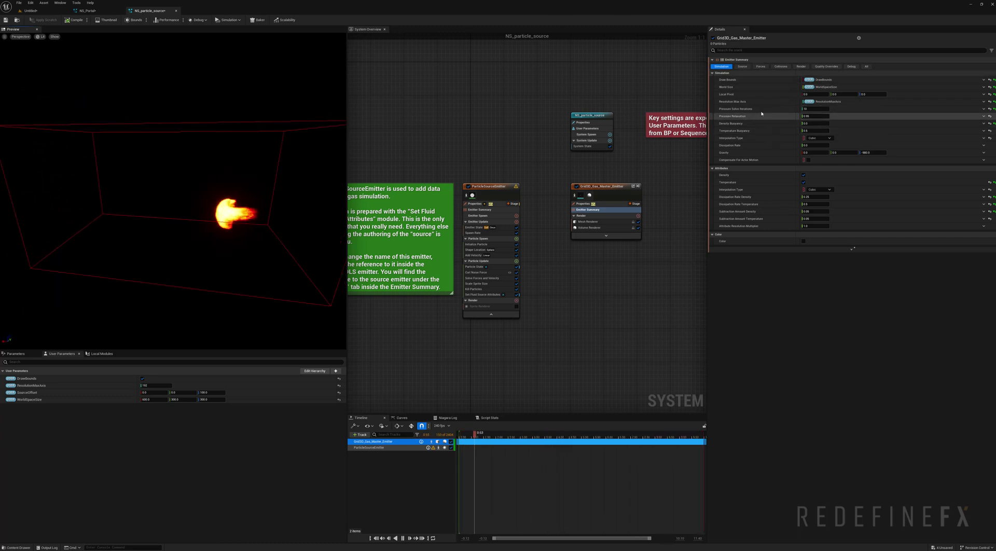
Review the gas master emitter's source and simulation settings, the flame preview, and the ParticleSourceEmitter
left_click(742, 67)
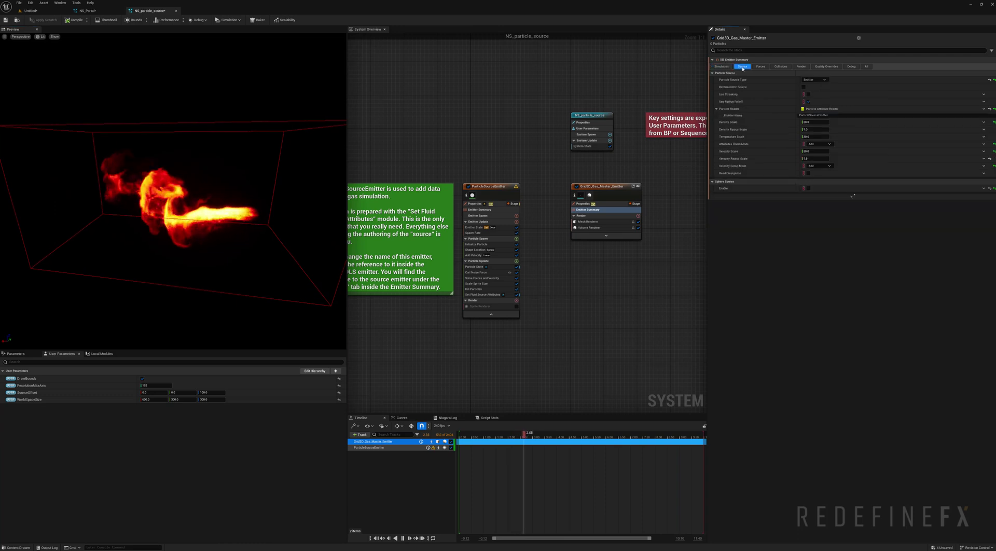
left_click(726, 67)
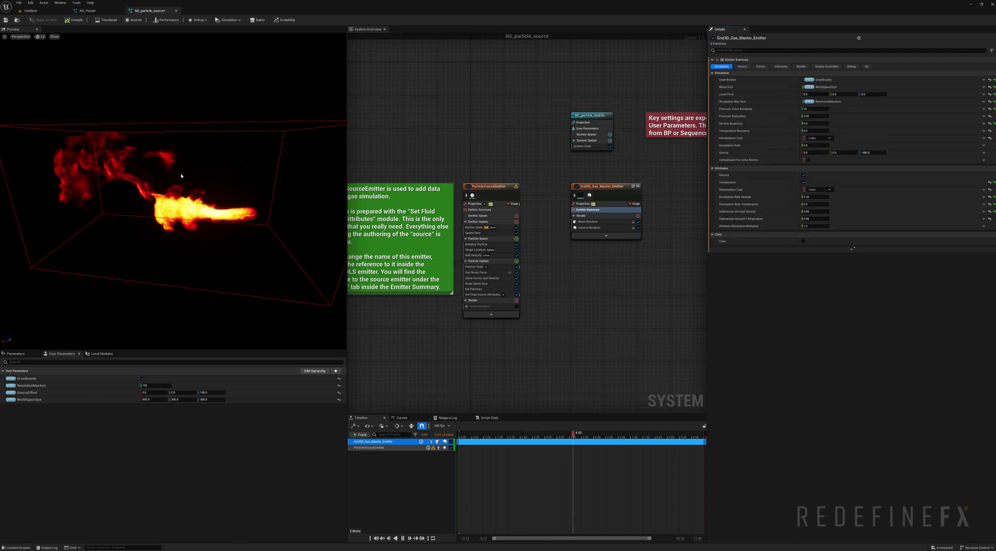
left_click_drag(139, 212, 139, 212)
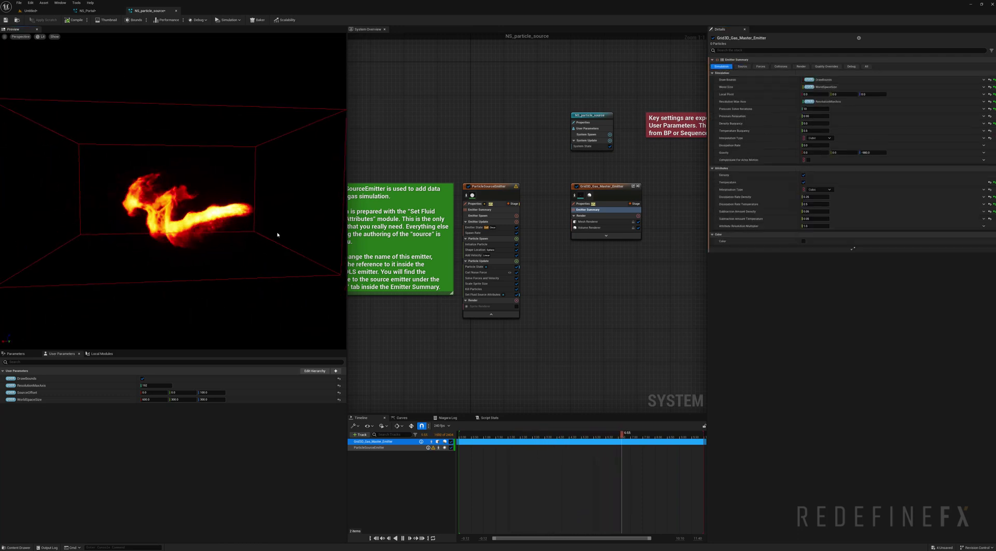
right_click_drag(537, 247, 534, 233)
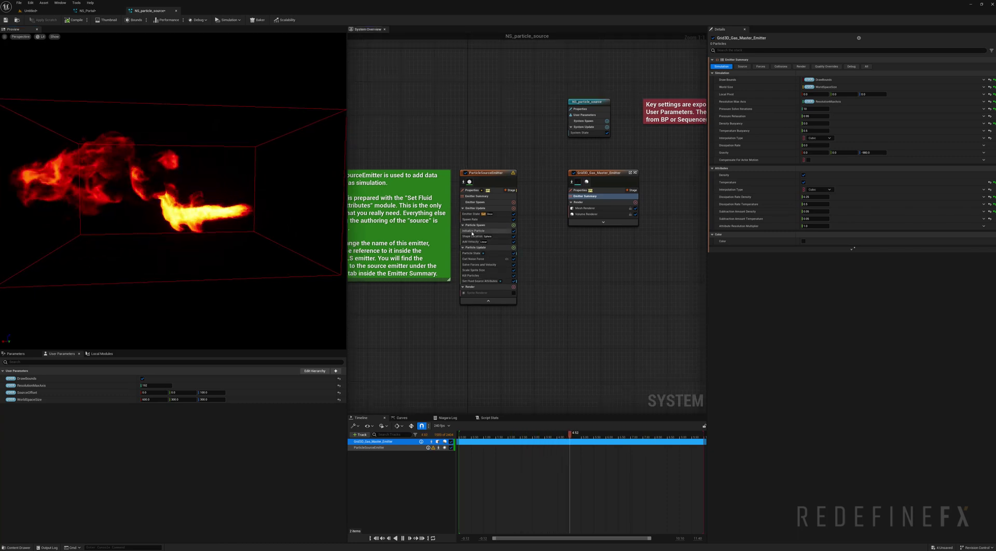
left_click(483, 176)
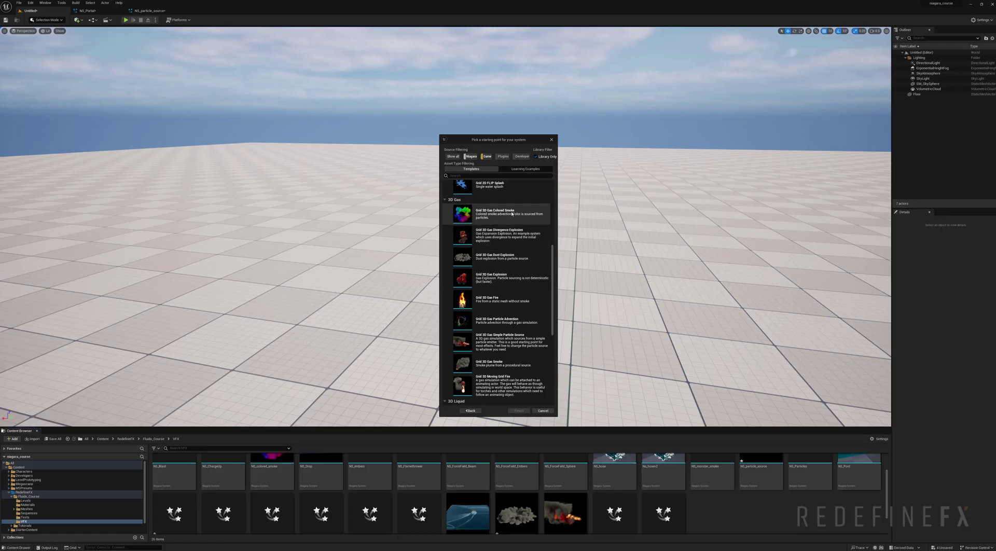
Create NS_color from the Grid 3D Gas Colored Smoke template and view the colored smoke in the level
double_click(491, 214)
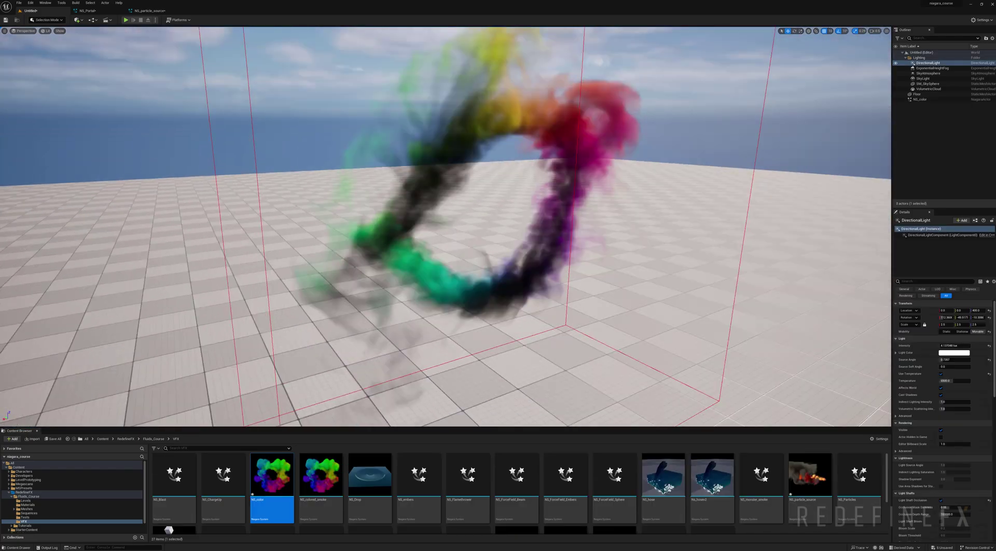
right_click_drag(445, 226, 415, 218)
left_click_drag(415, 218, 586, 216, "alt")
right_click_drag(586, 216, 425, 218)
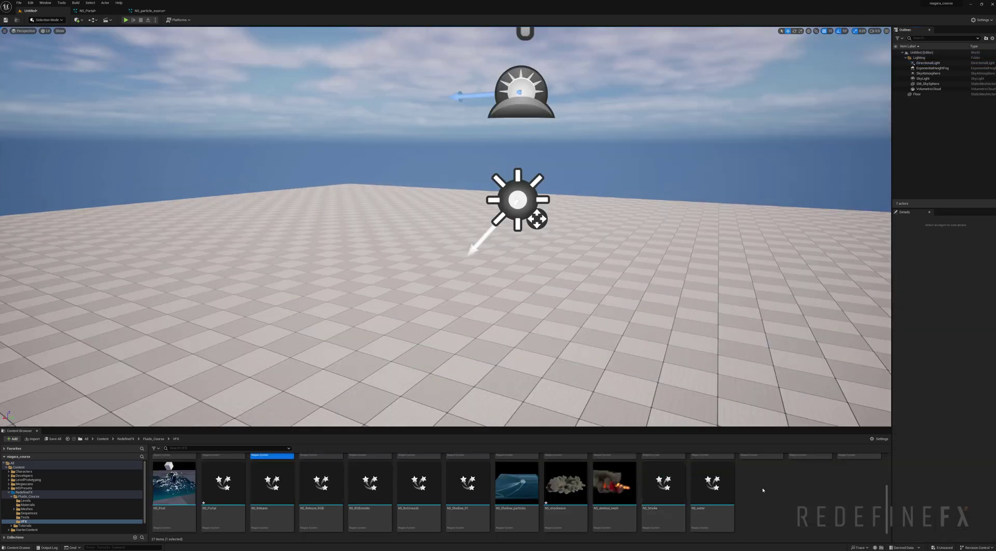
Create the NS_hose2 liquid hose Niagara system, place it in the level, and open it to inspect its FLIP secondary emitter
right_click(762, 489)
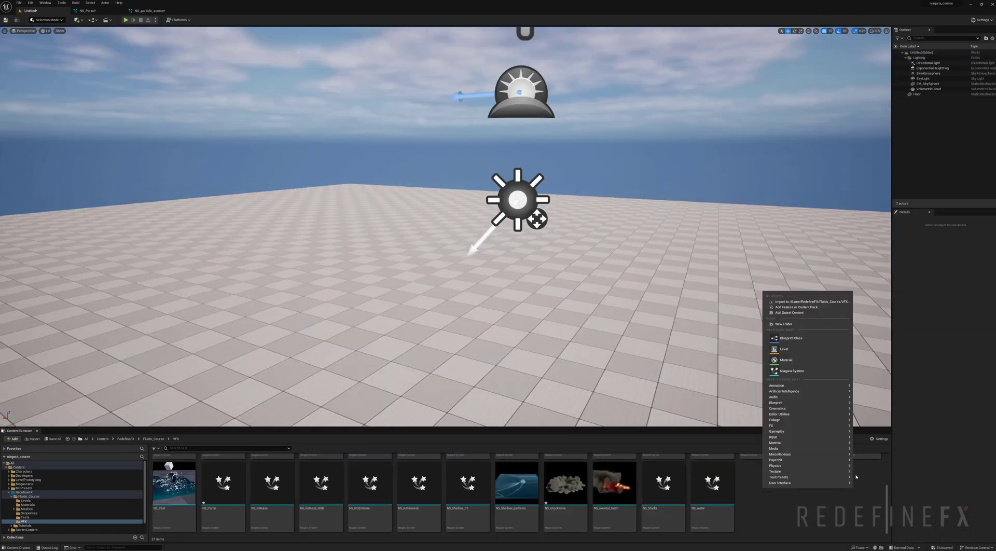
left_click(808, 373)
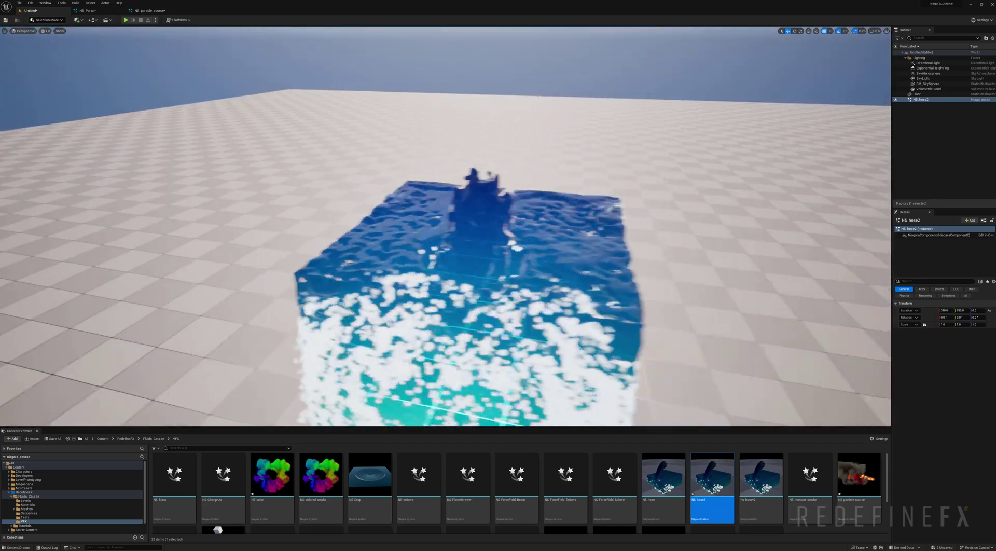
key("ctrl+e")
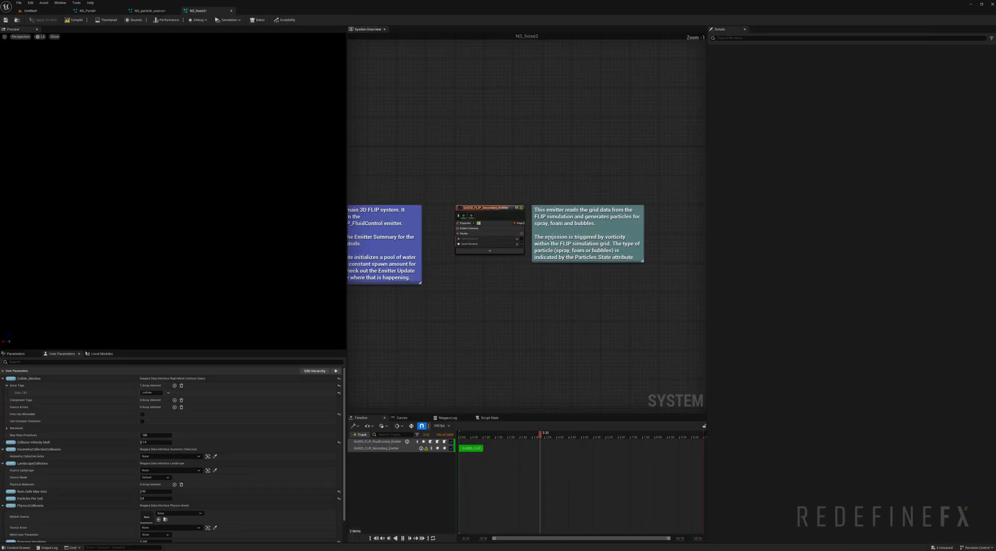
scroll(471, 170, "up", 1)
right_click_drag(471, 170, 486, 155)
left_click(481, 221)
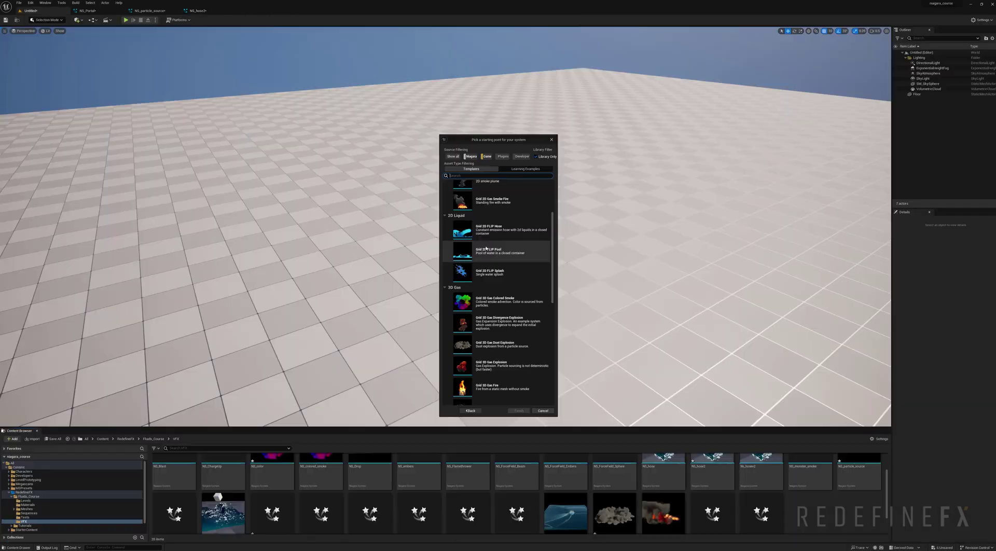
Create NS_FLip_Pool from the Grid 3D FLIP Pool template and place the water pool on the level floor
scroll(486, 248, "down", 3)
scroll(486, 249, "down", 3)
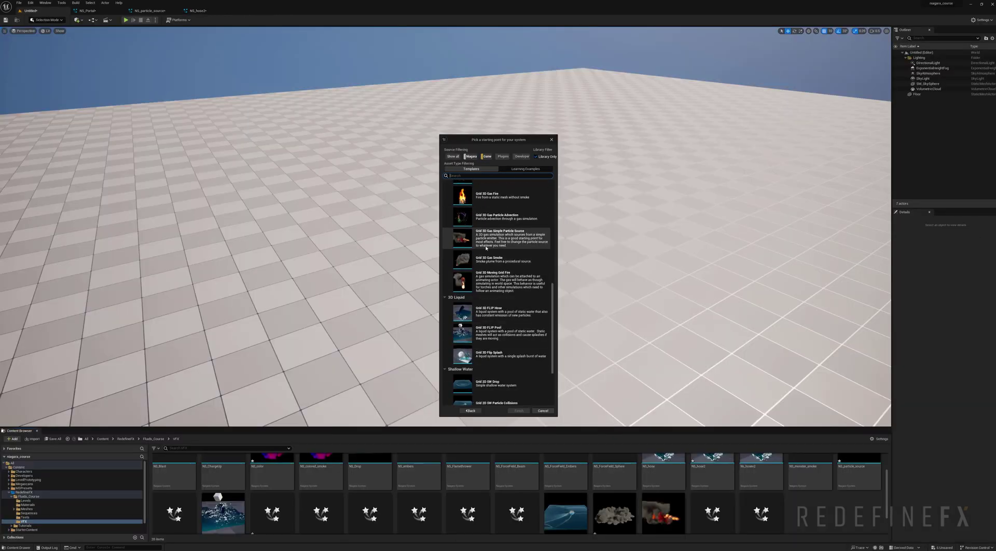
left_click(503, 307)
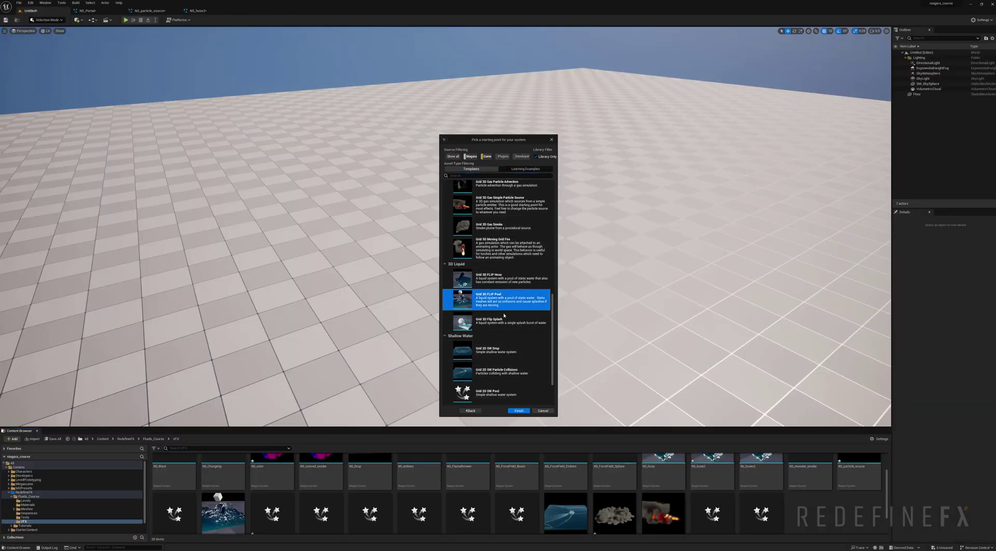
left_click(518, 410)
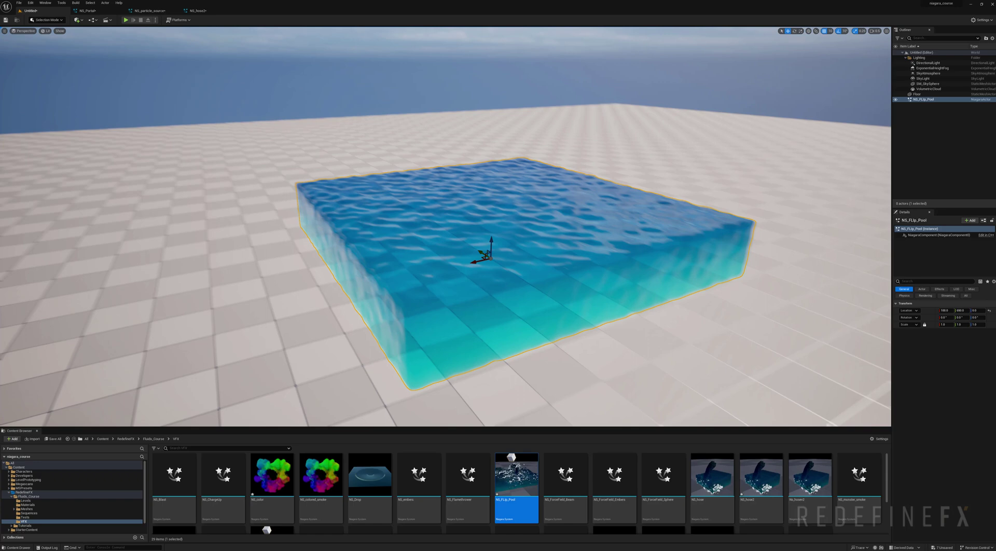
Add a basic static mesh shape to the level with the FLIP pool
right_click_drag(445, 227, 497, 239)
left_click(78, 19)
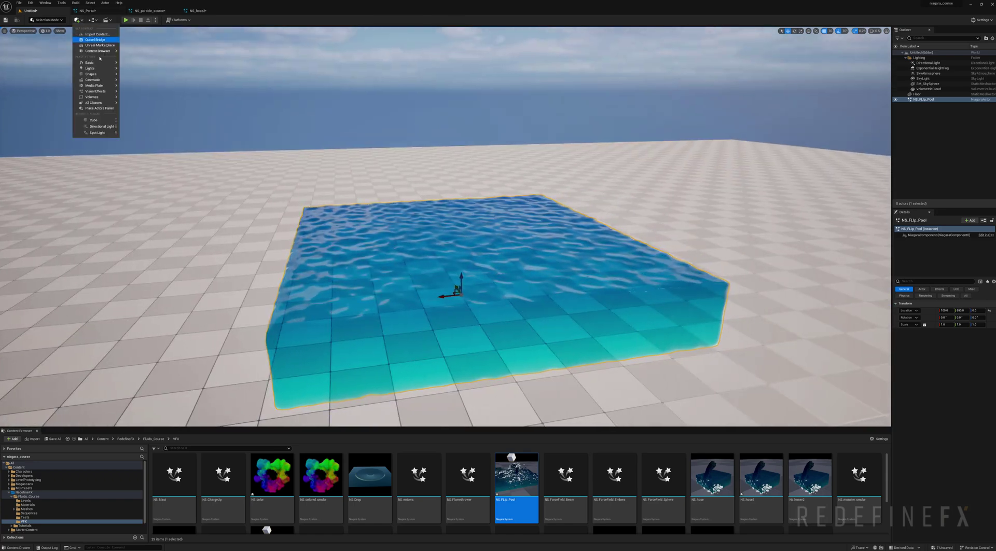
mouse_move(96, 75)
left_click(142, 81)
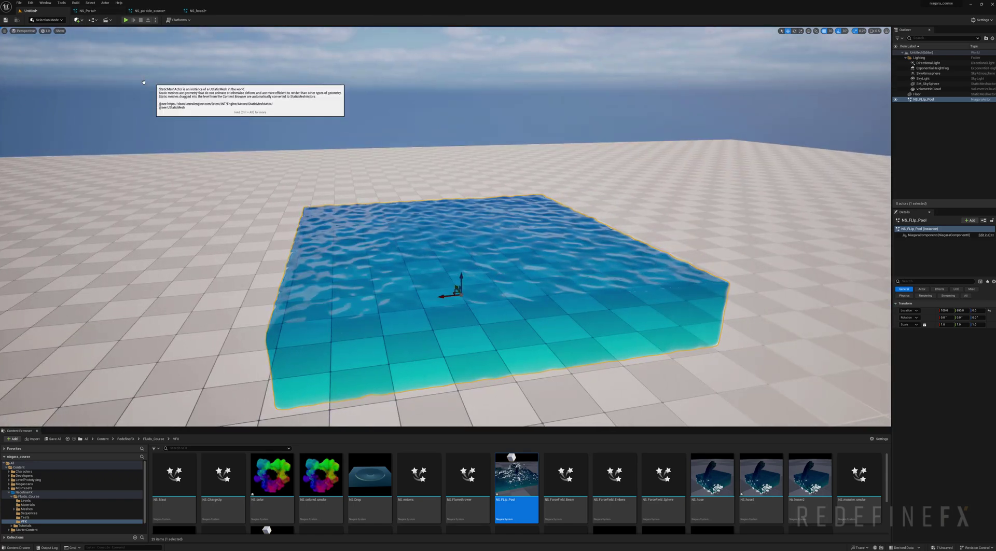